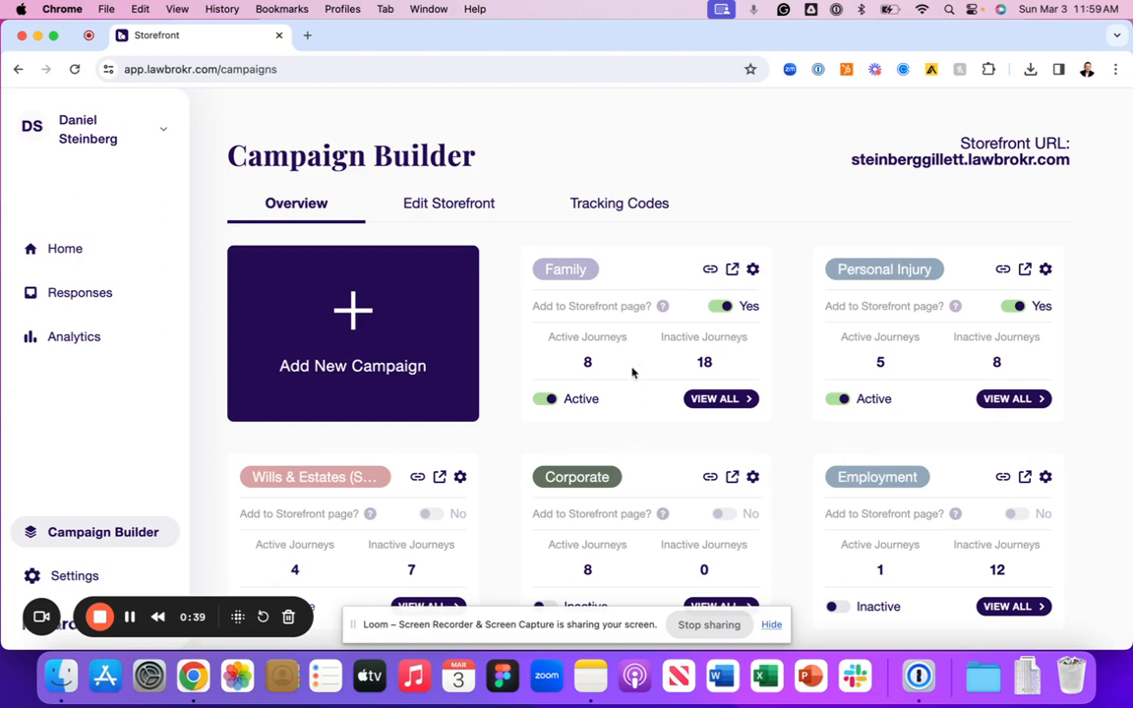
Take the Family campaign off the Storefront page and check the firm's public storefront
left_click(740, 307)
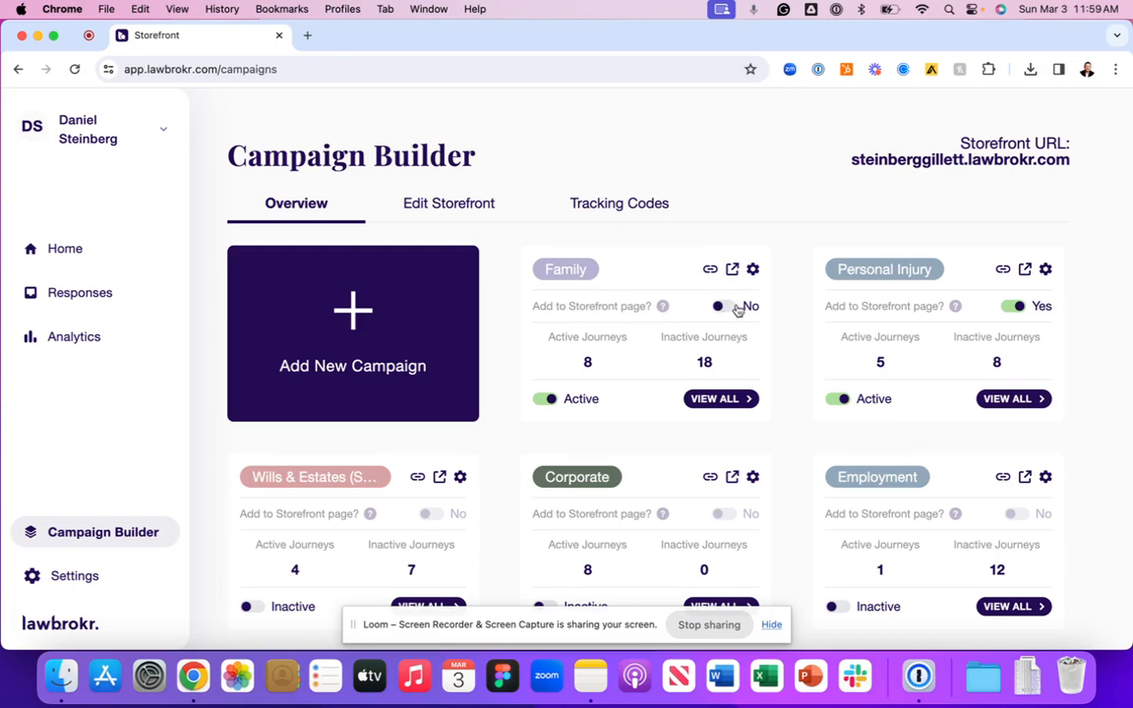
left_click(744, 309)
mouse_move(665, 309)
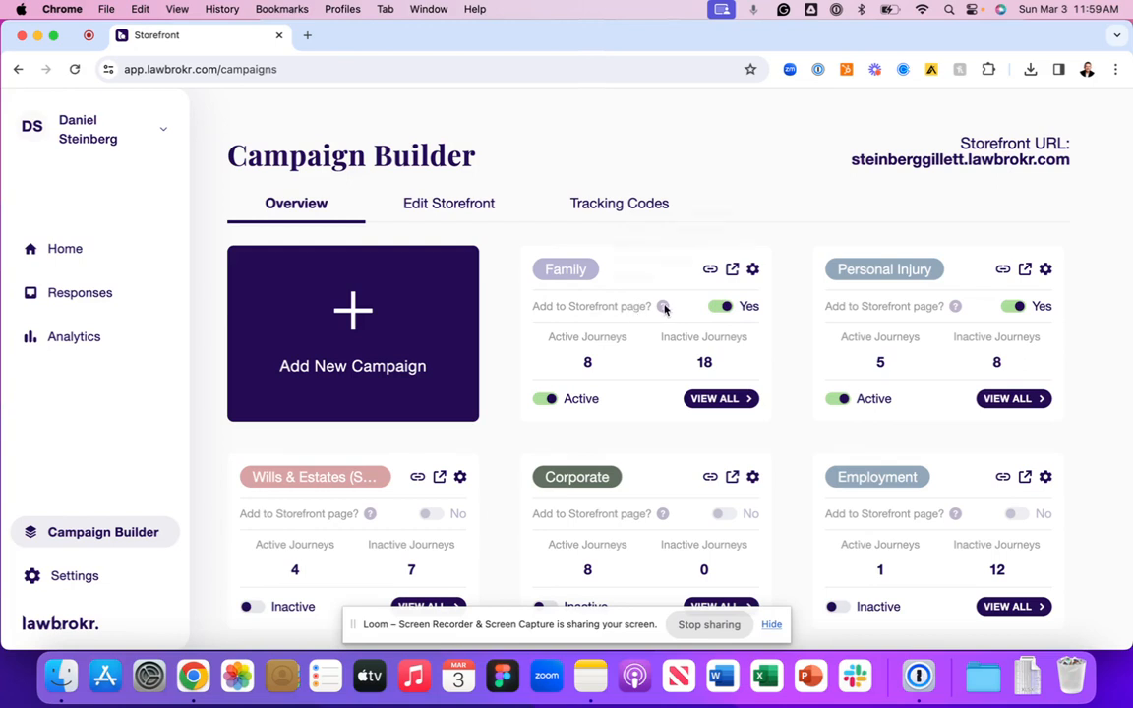
left_click(723, 308)
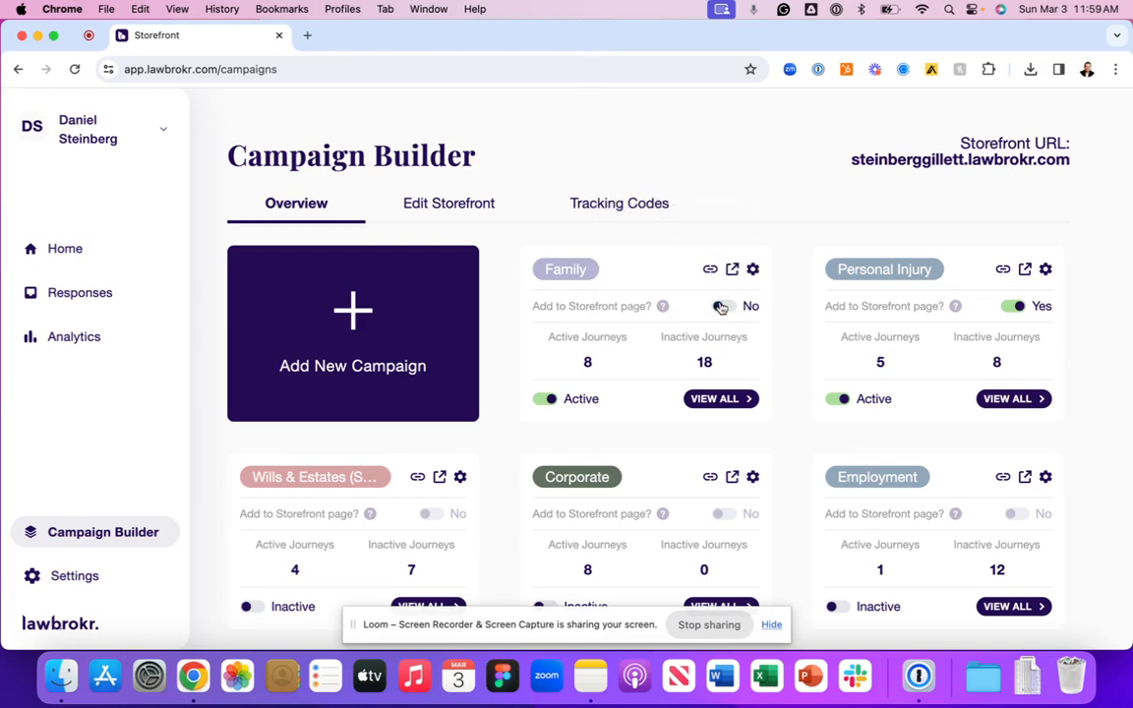
left_click(893, 161)
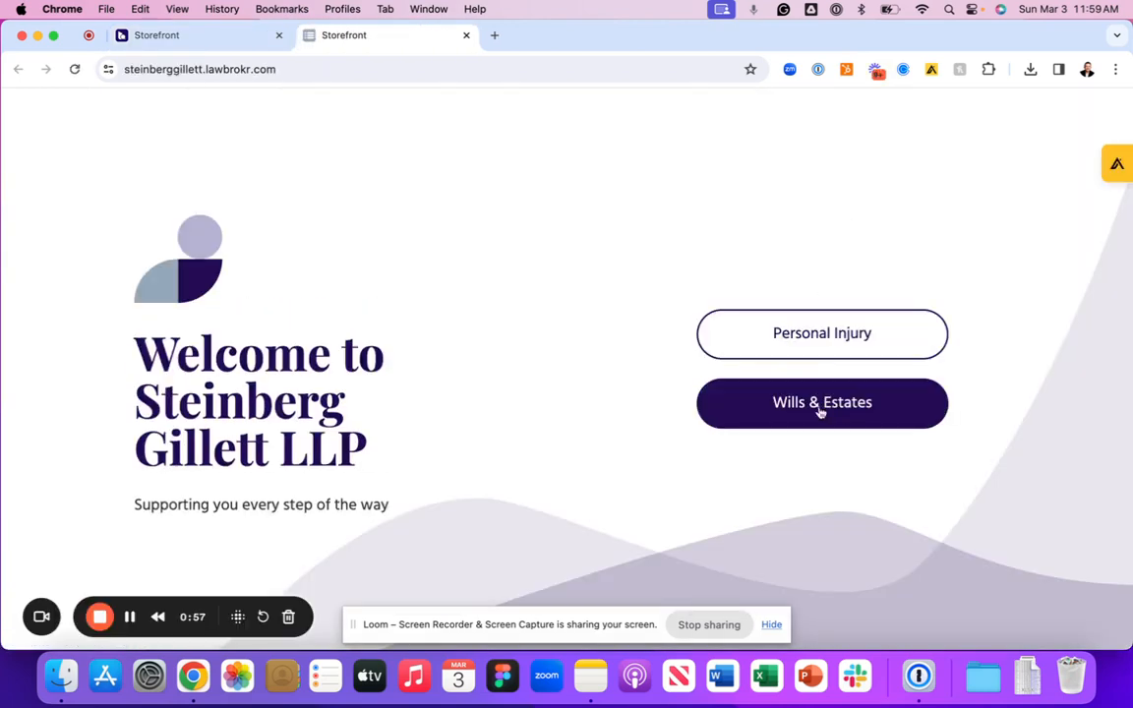
left_click(463, 35)
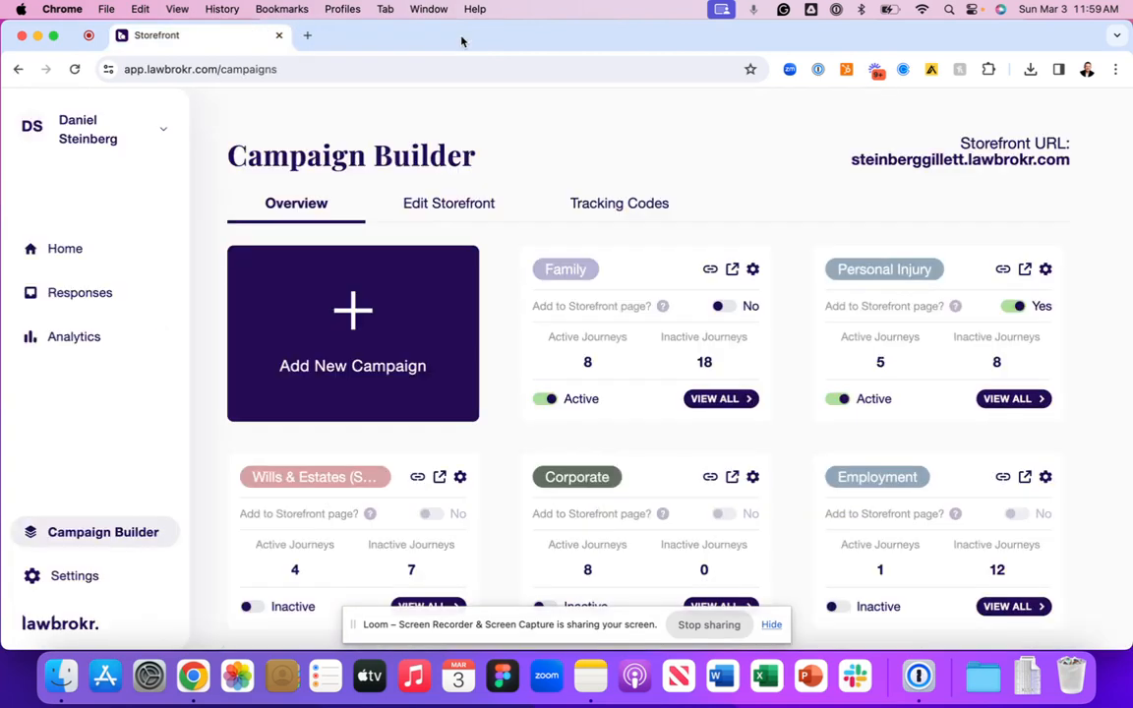
Preview the Family campaign's own page and add the campaign back to the Storefront page
left_click(733, 270)
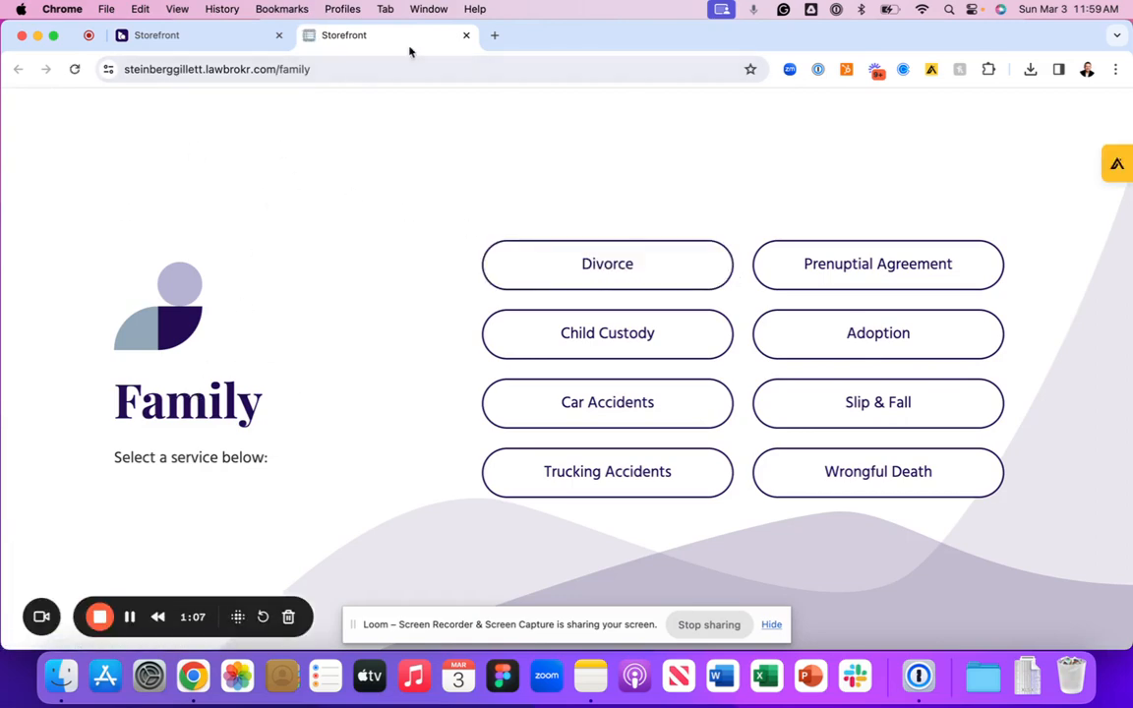
left_click(465, 37)
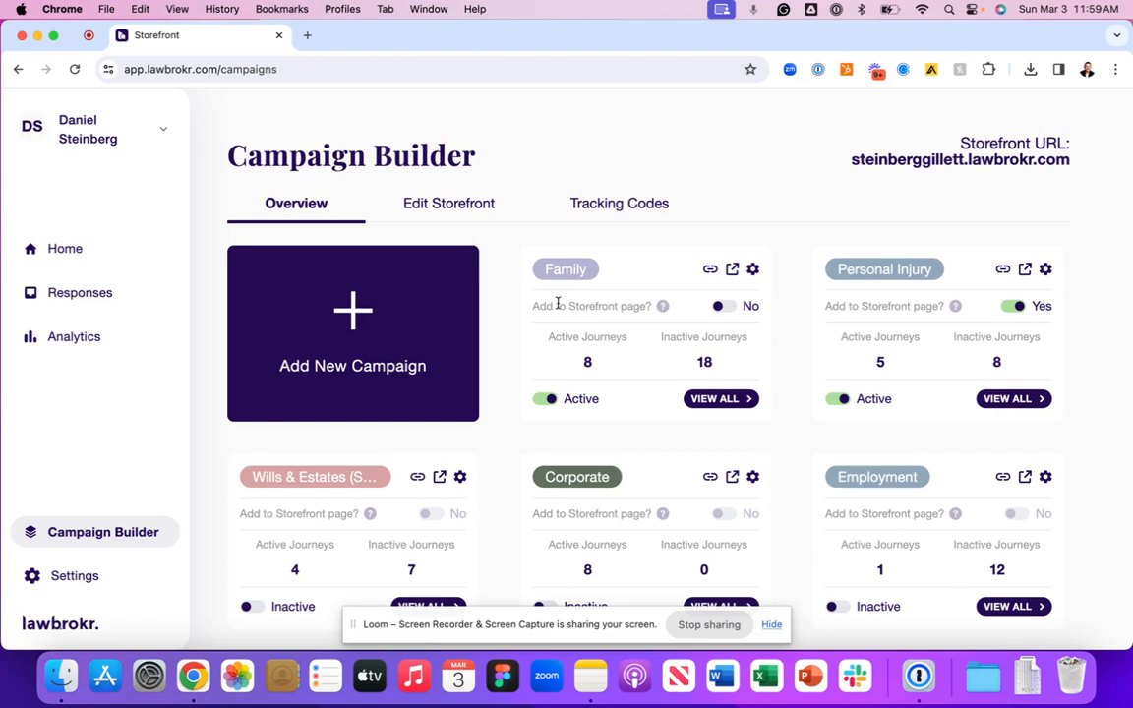
left_click(747, 308)
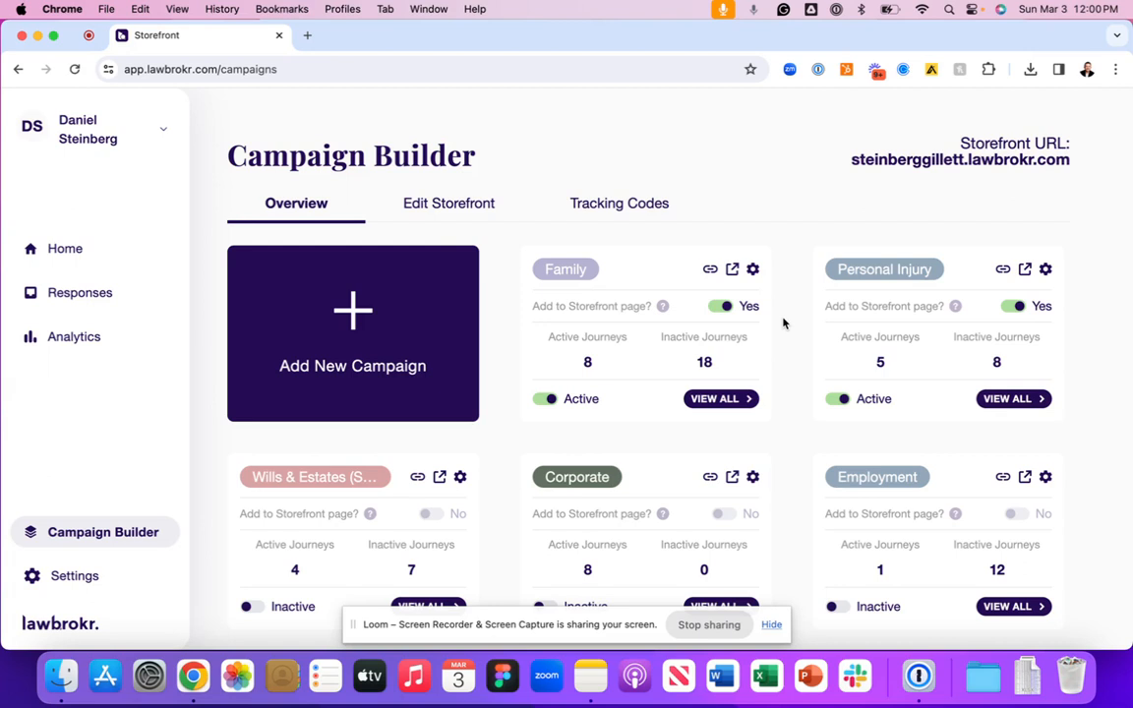
left_click(577, 403)
left_click(573, 405)
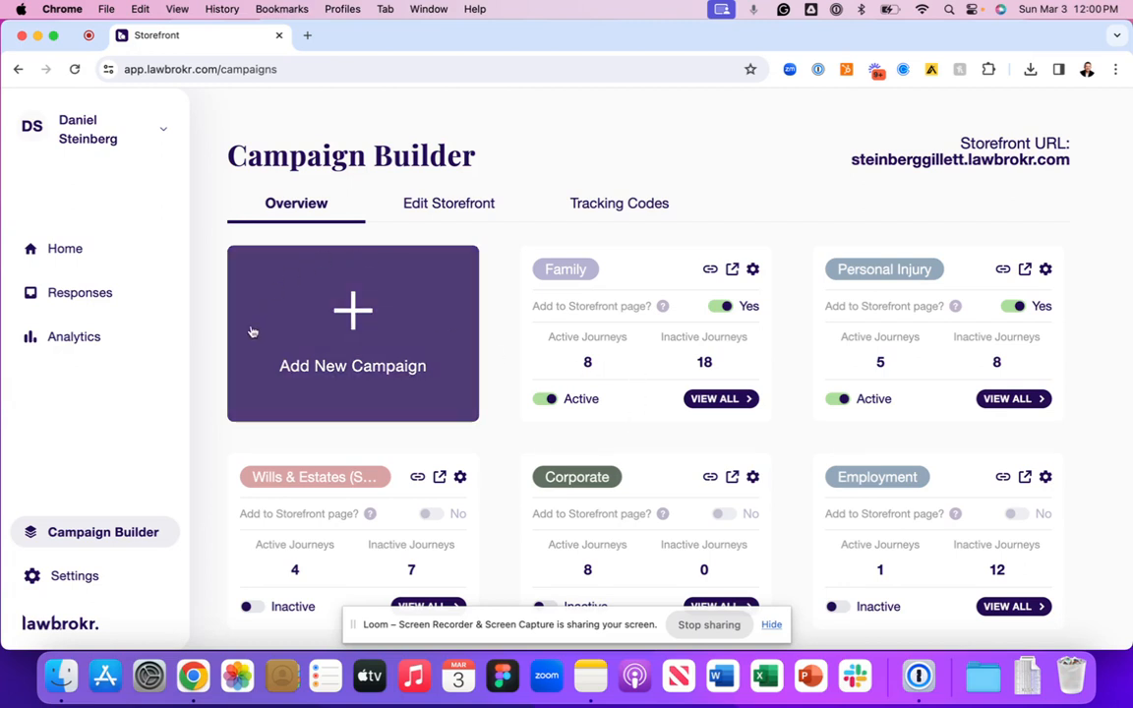
Start a new campaign and name it "Family (TEST)"
left_click(391, 379)
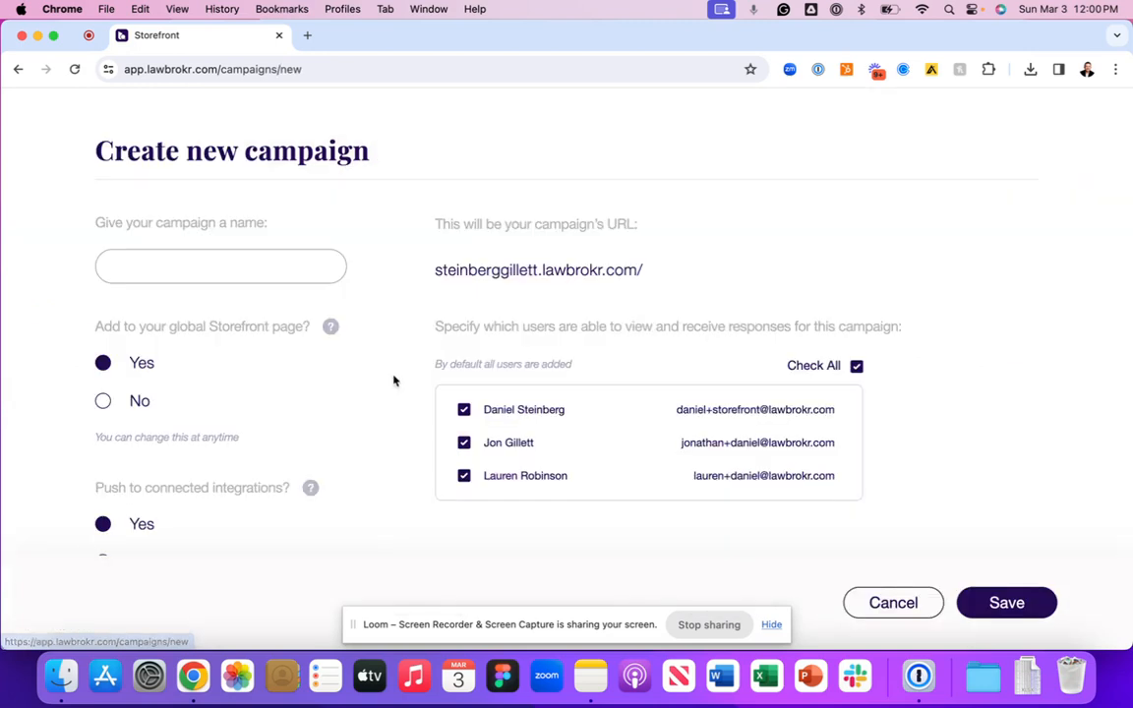
left_click(282, 270)
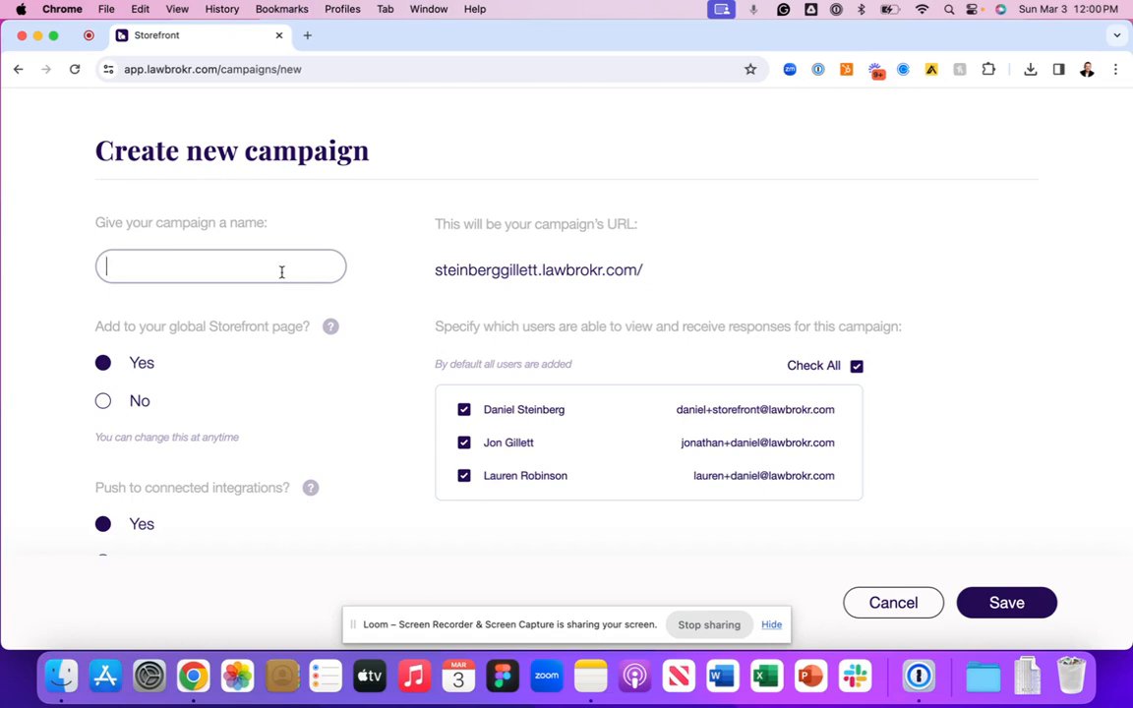
type("Family ")
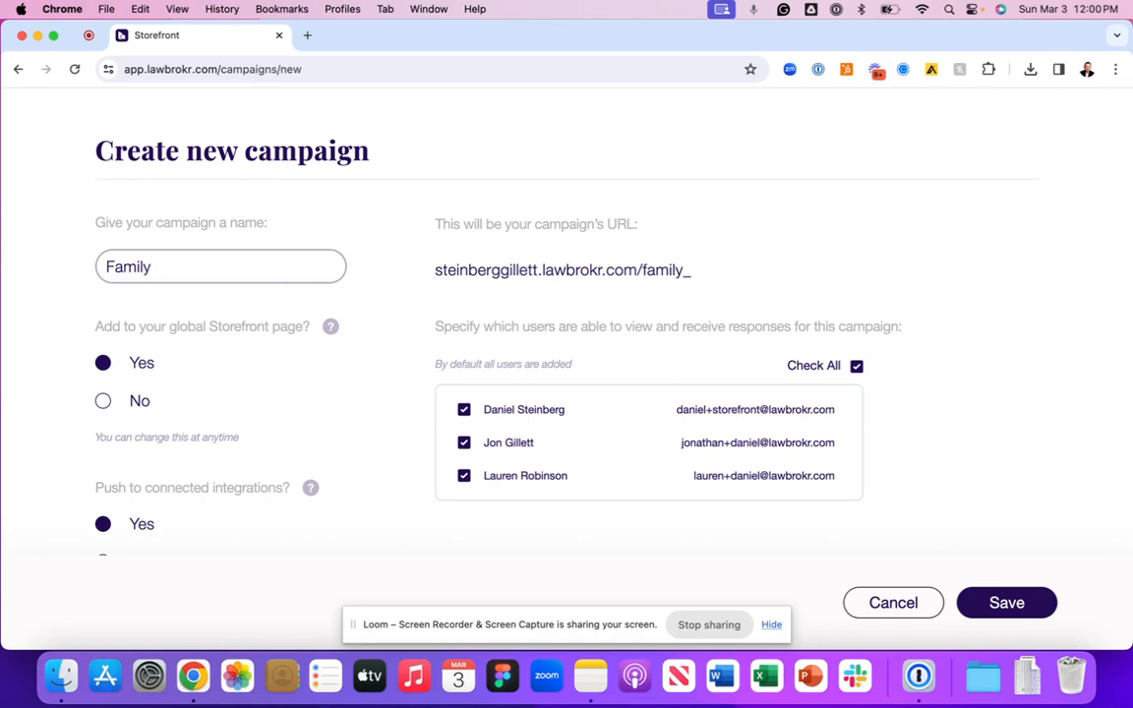
type("(TEST)")
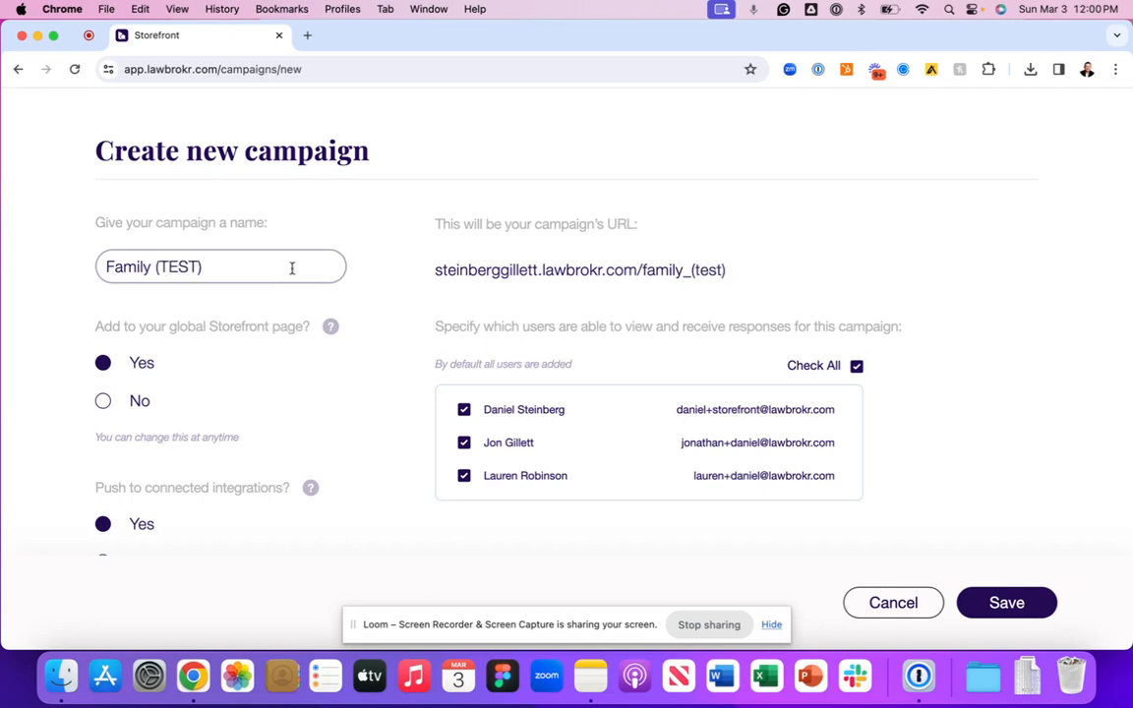
Set both the global Storefront page option and the connected integrations option to No for the new campaign
left_click_drag(96, 329, 214, 331)
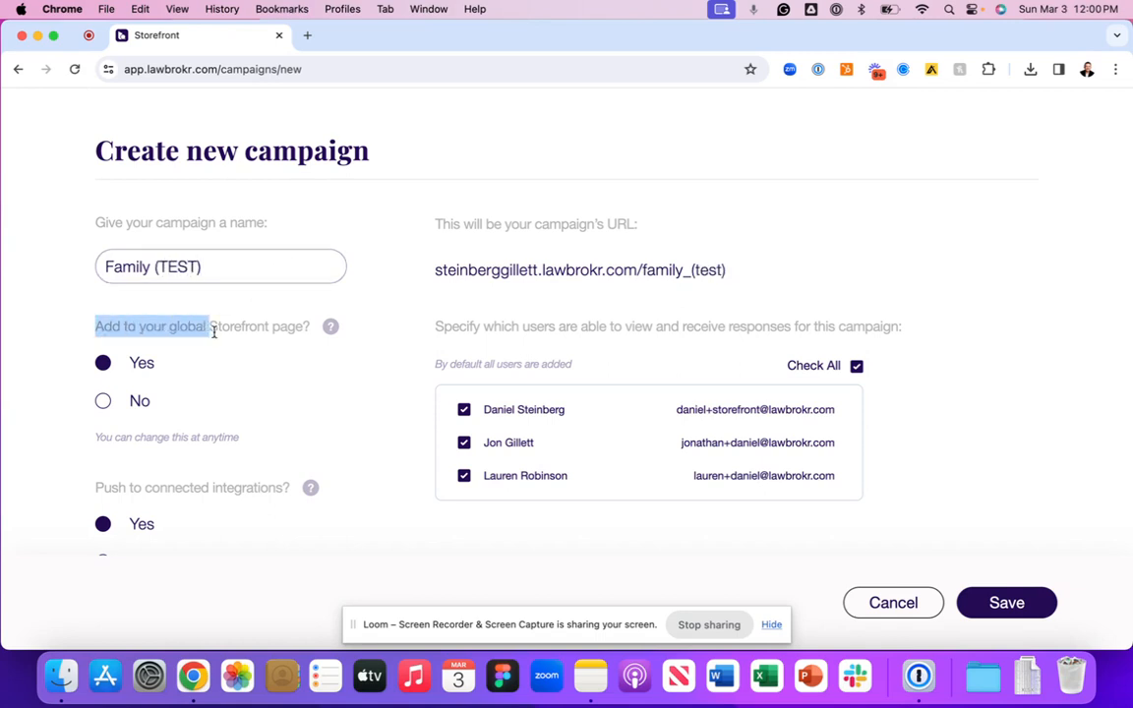
left_click(213, 331)
left_click_drag(86, 329, 207, 328)
left_click(207, 328)
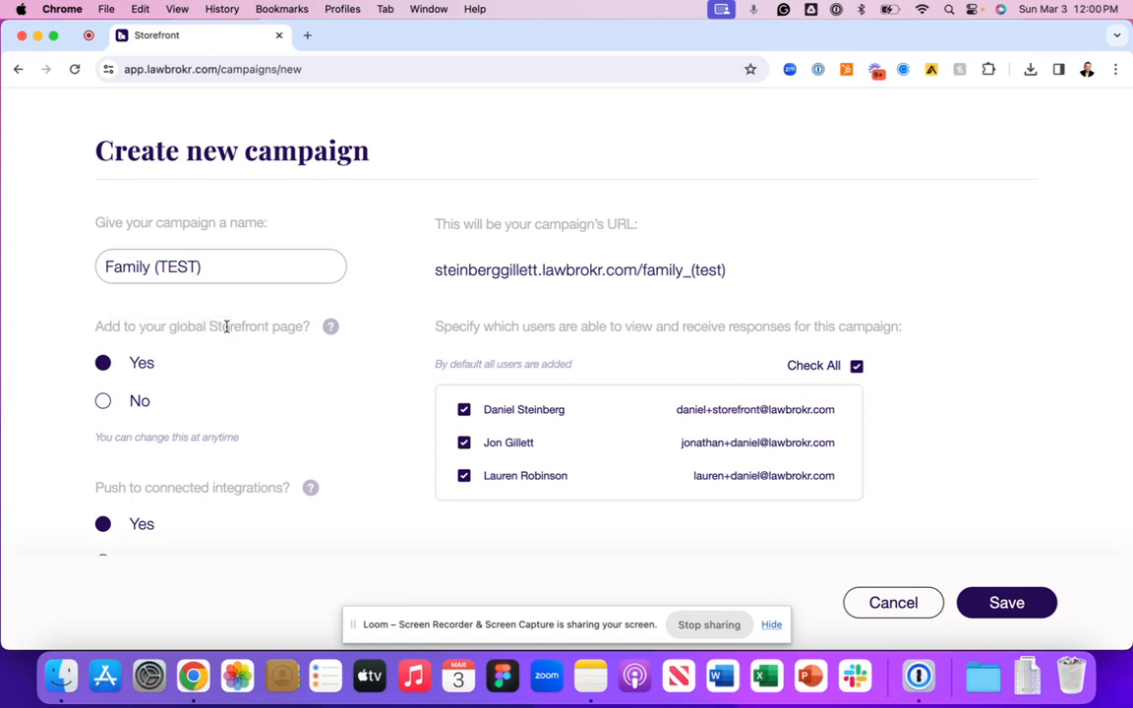
scroll(133, 486, "down", 2)
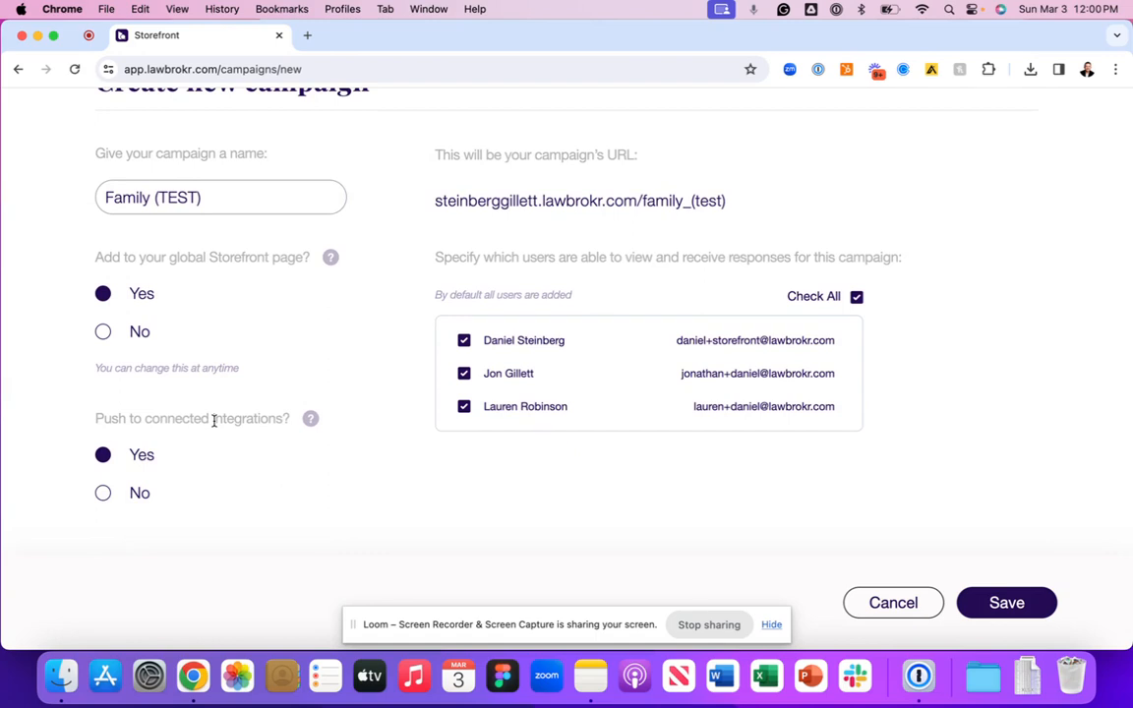
left_click(103, 333)
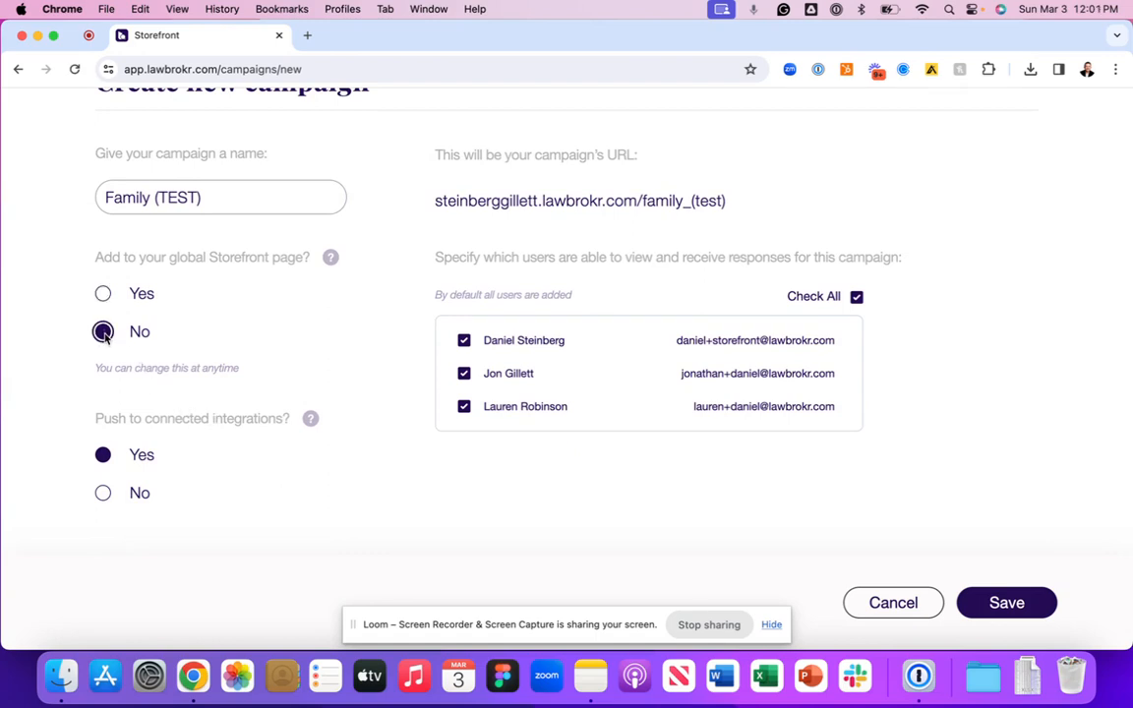
left_click(103, 492)
scroll(127, 455, "down", 1)
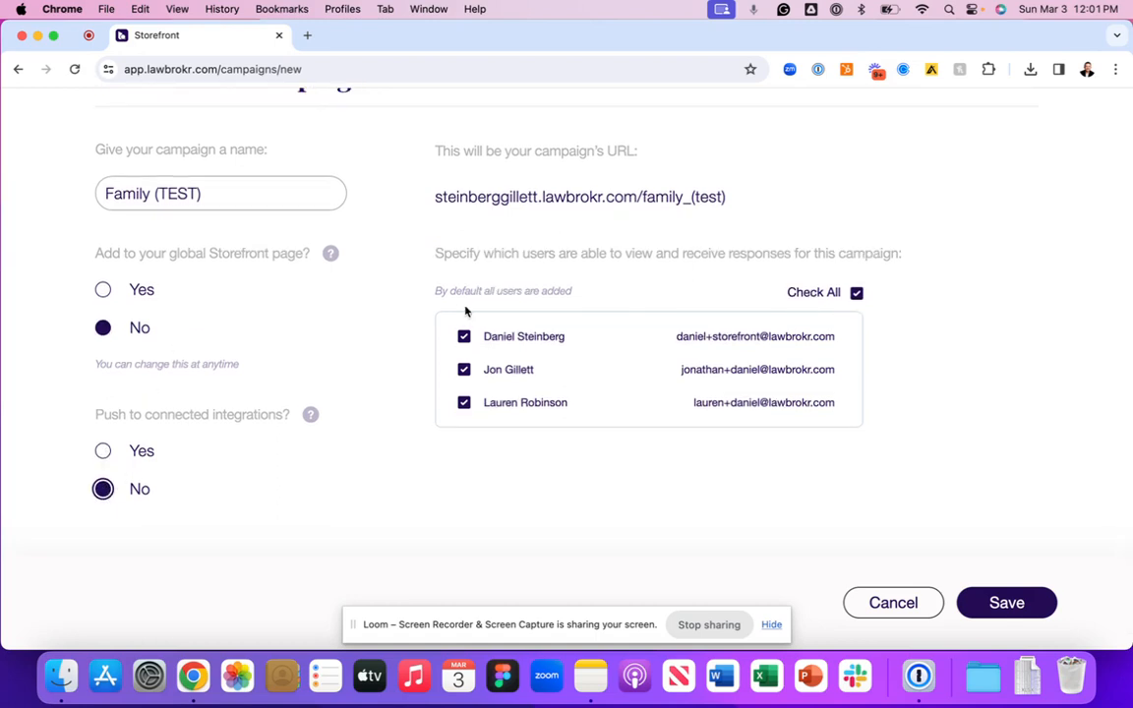
Exclude the second and third listed users from the new campaign's responses, and cancel creating the campaign
scroll(466, 310, "up", 2)
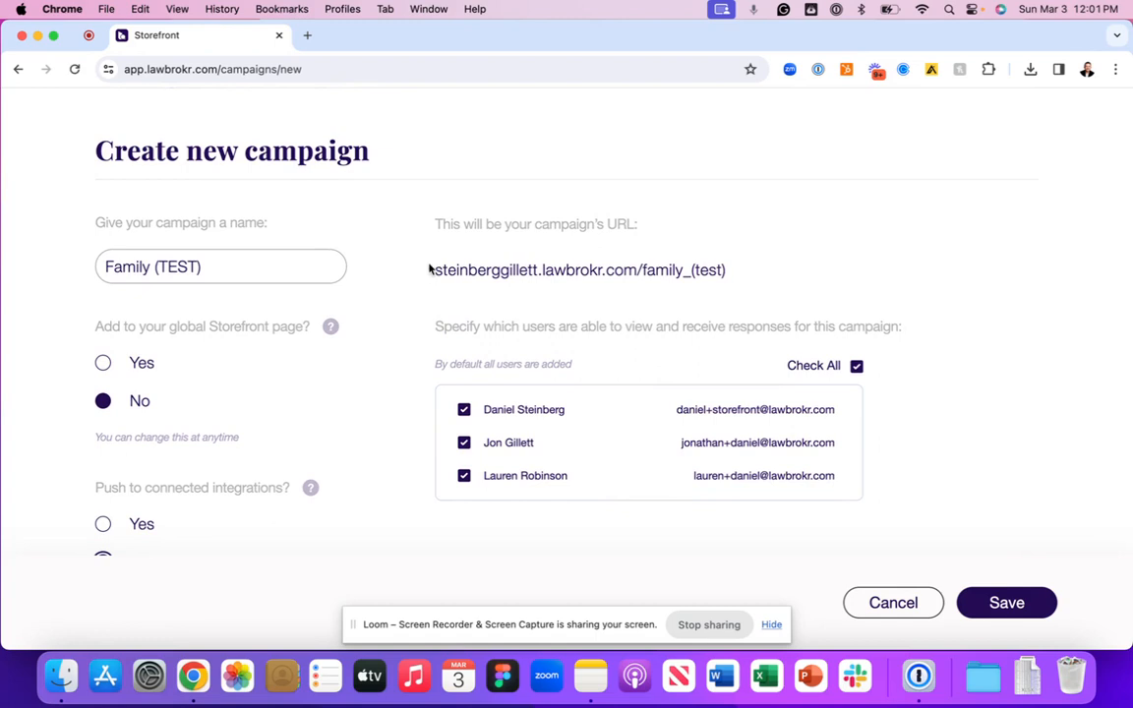
left_click_drag(432, 272, 761, 274)
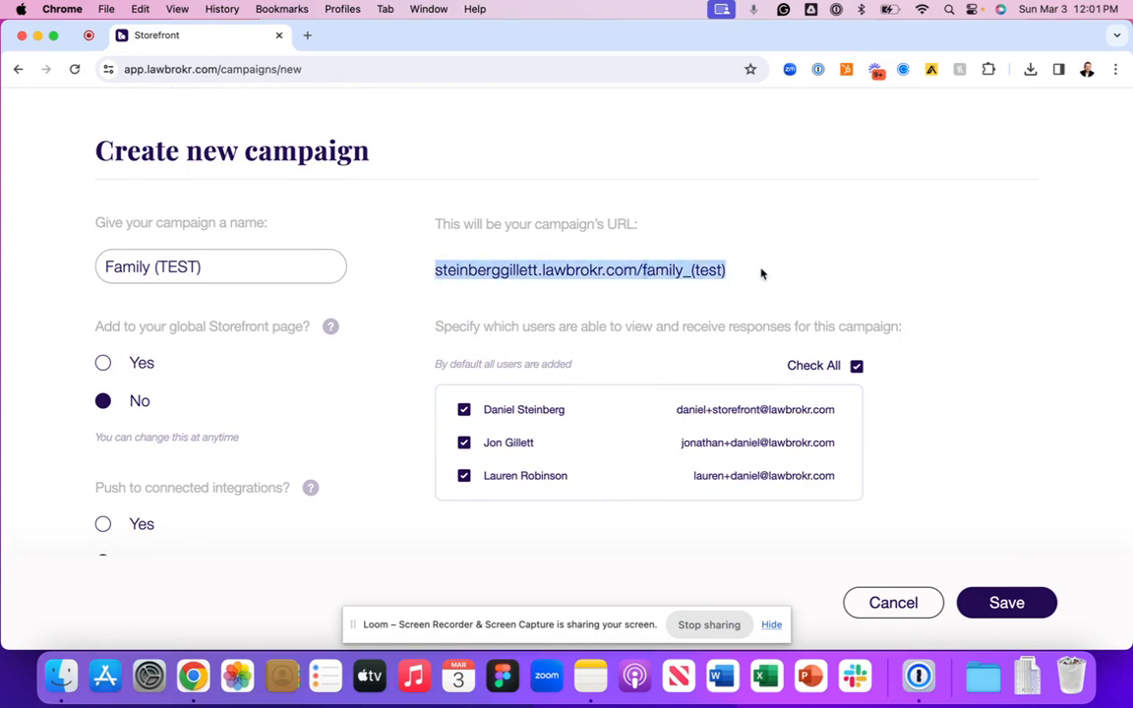
left_click(433, 276)
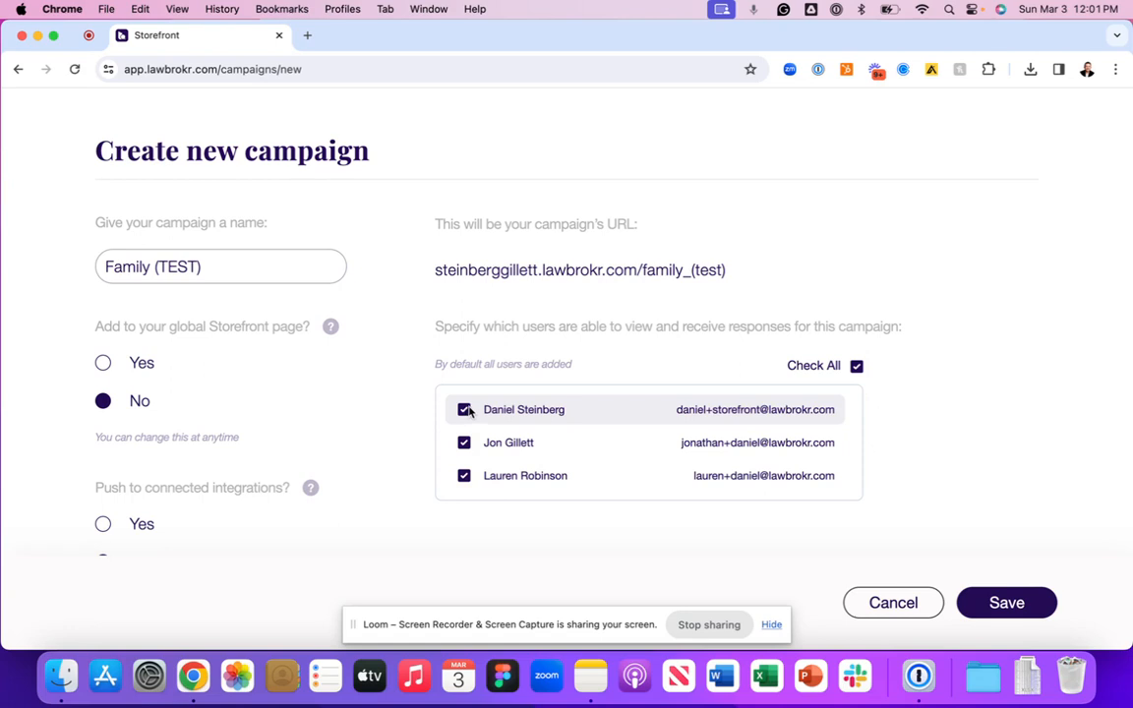
left_click(463, 474)
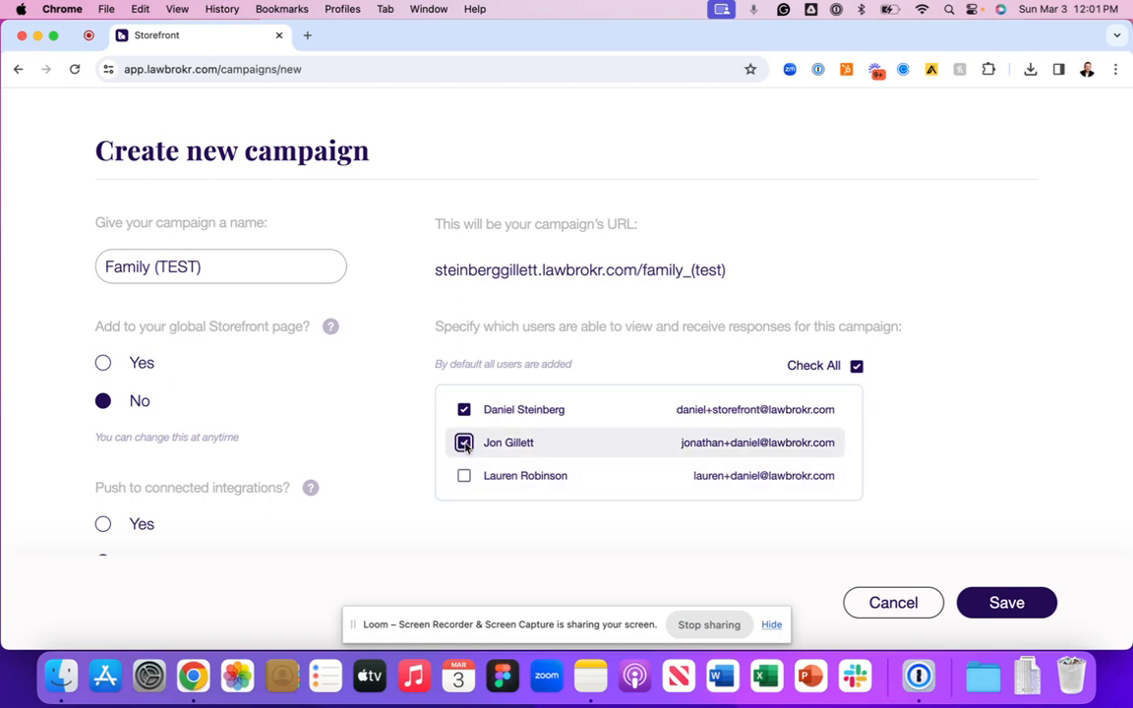
left_click(464, 444)
left_click(892, 603)
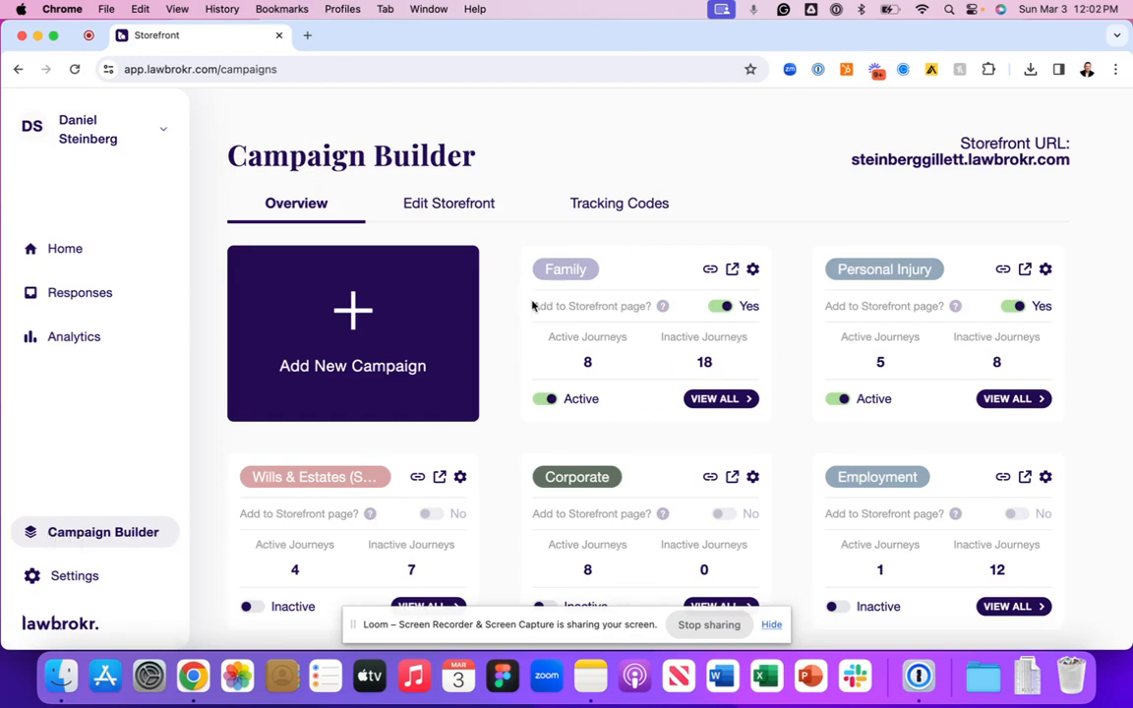
Set the Family campaign to inactive and switch it back to active
left_click_drag(531, 306, 647, 303)
left_click(683, 307)
left_click(548, 405)
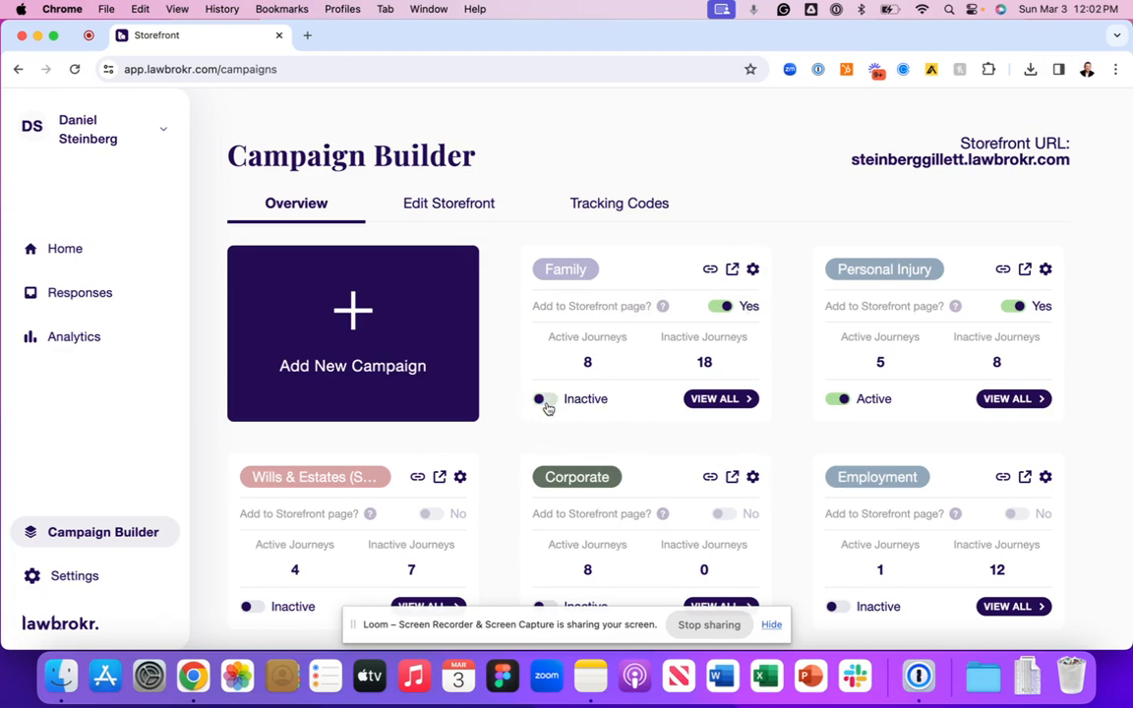
left_click(551, 401)
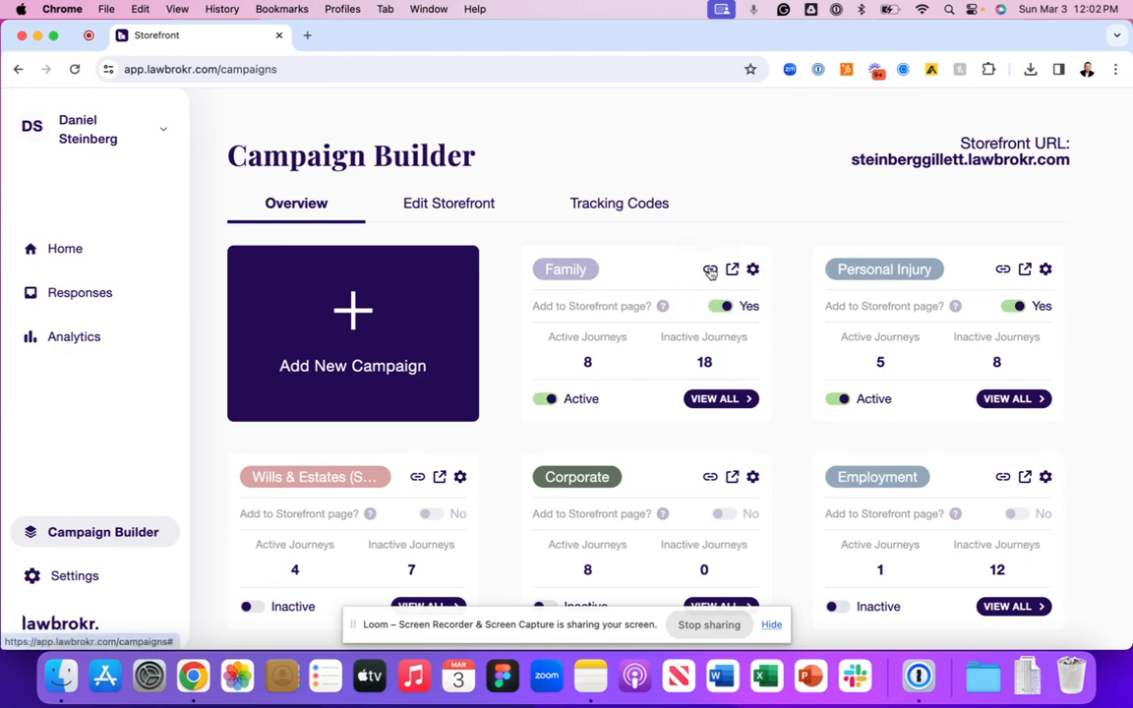
Copy the Family campaign's link, preview its public page and return to the campaign overview
left_click(710, 270)
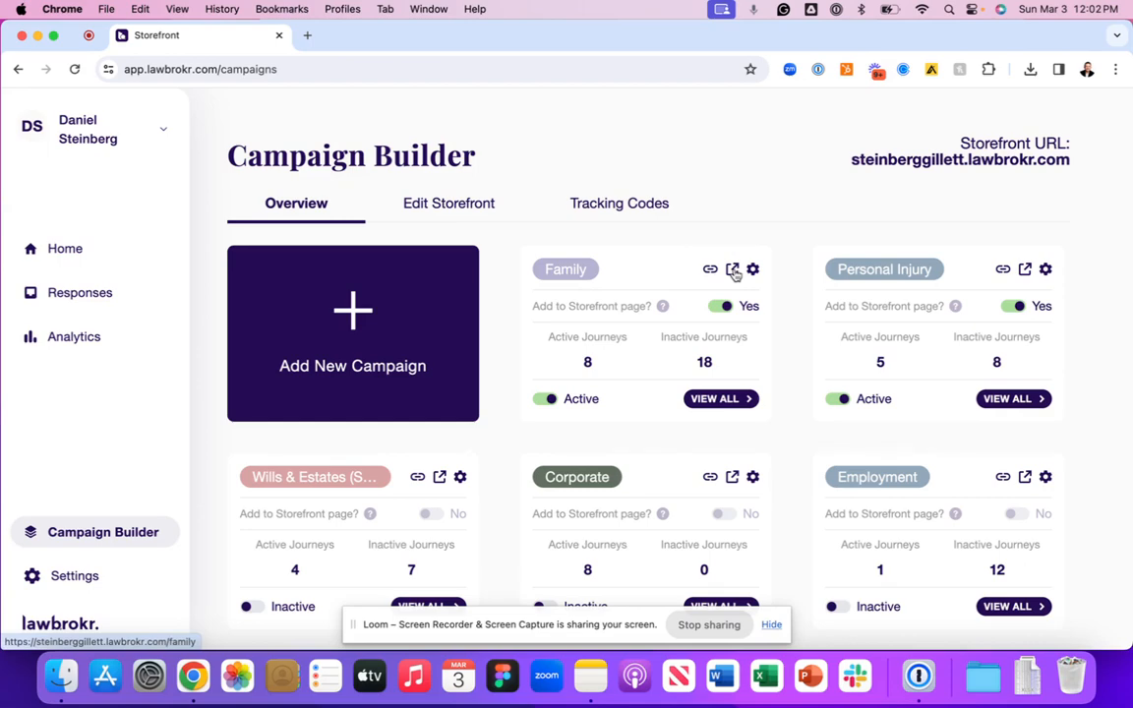
left_click(732, 271)
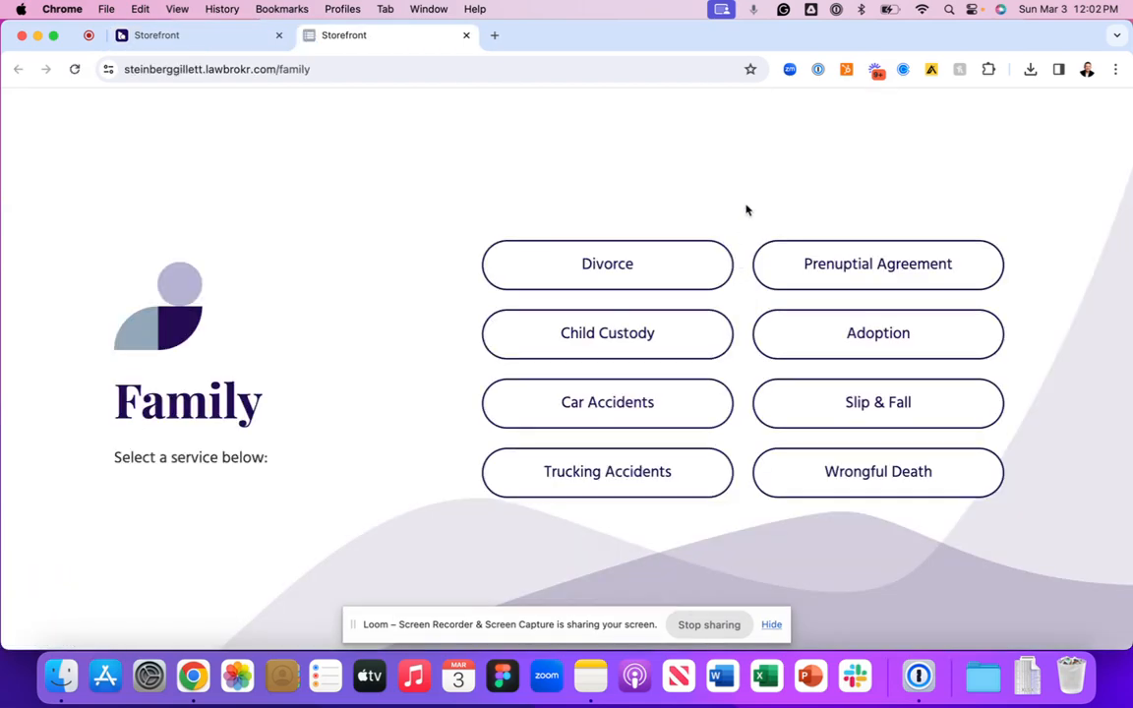
key("super+w")
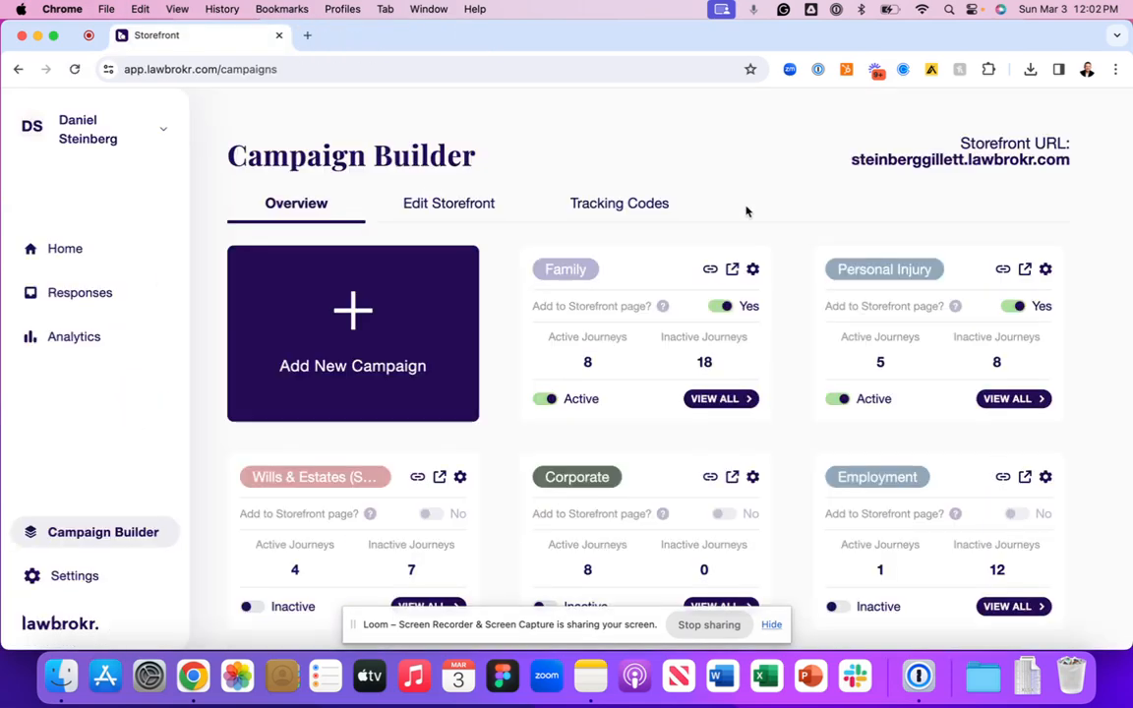
Duplicate the Family campaign and open the Family Copy campaign for editing
left_click(752, 270)
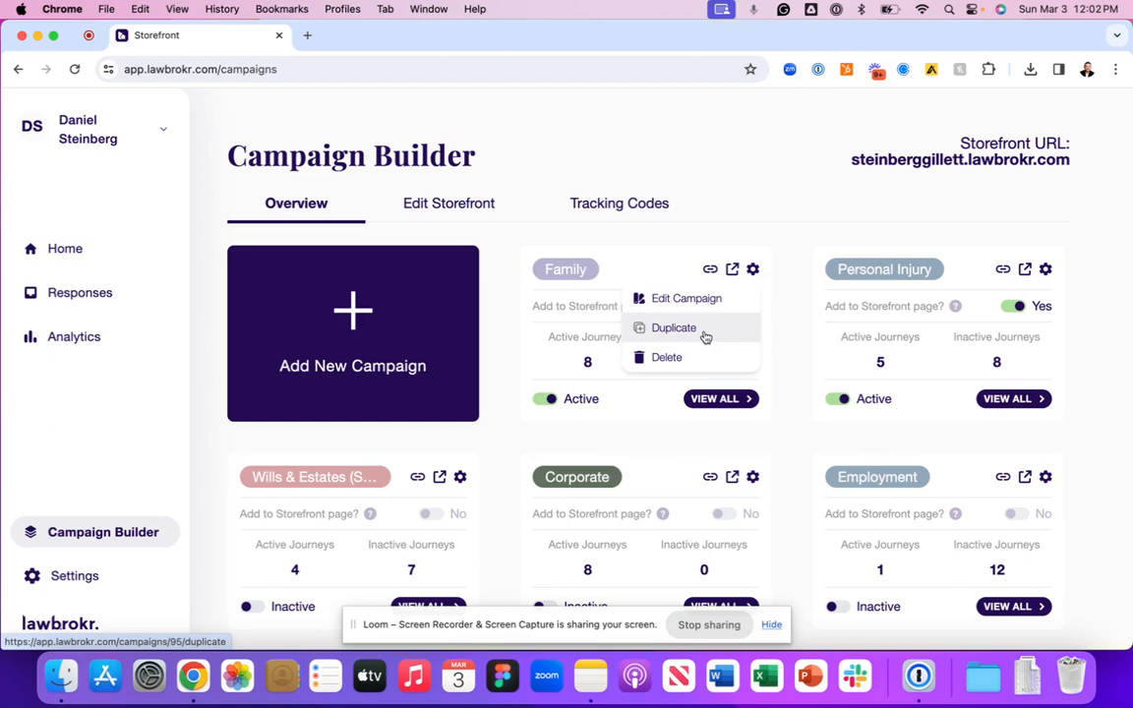
left_click(649, 330)
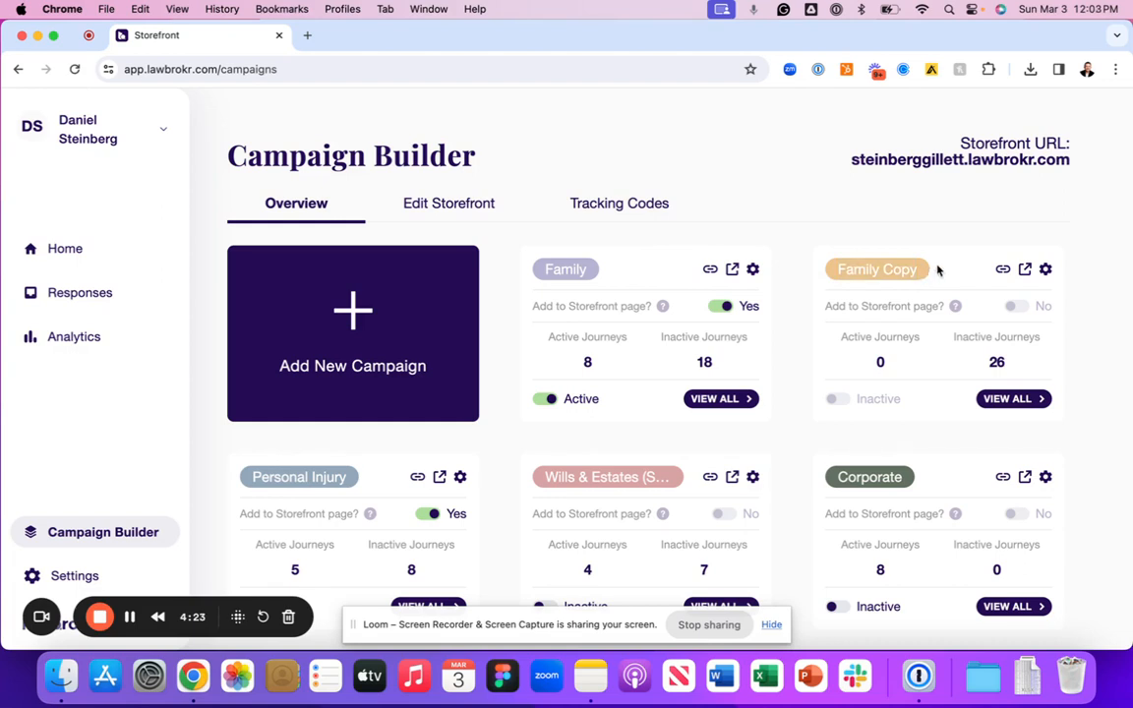
left_click(1047, 270)
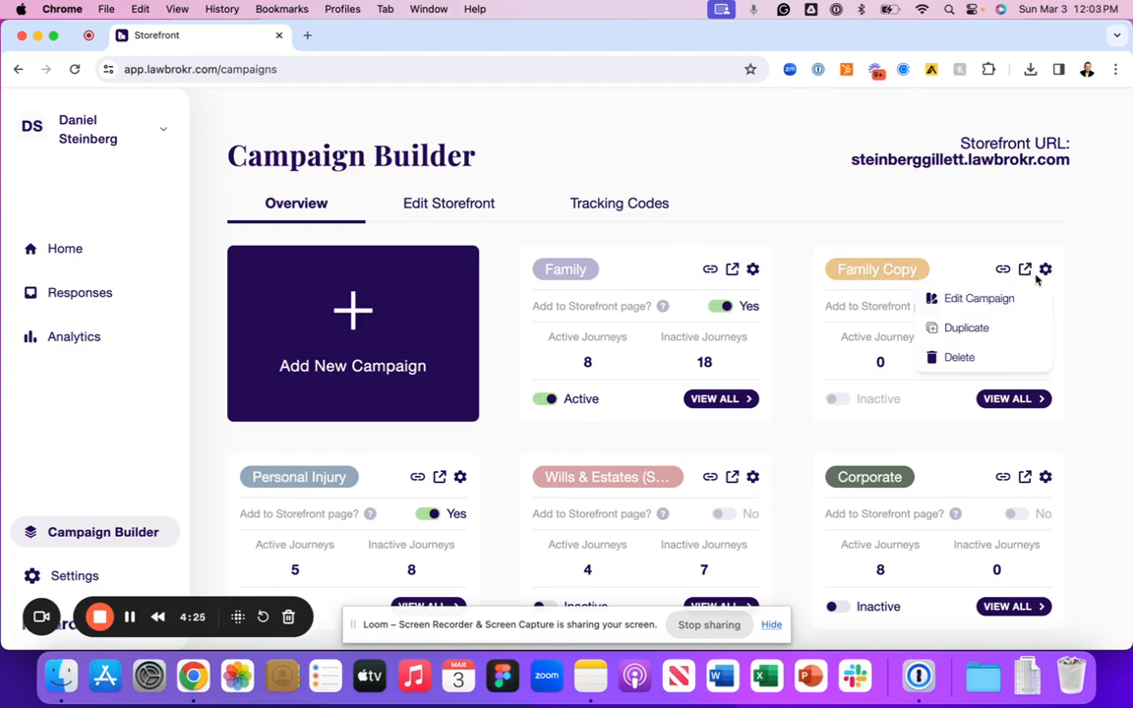
left_click(958, 300)
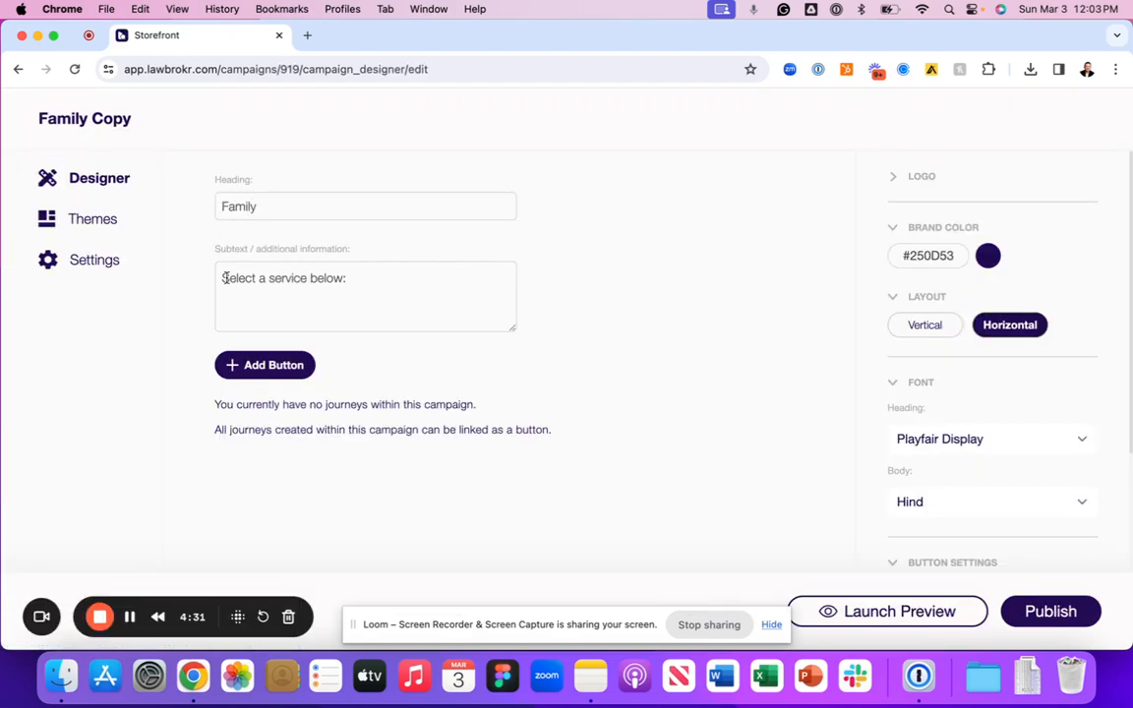
Review the subtext of the Family Copy campaign and reveal its logo settings
left_click_drag(223, 279, 350, 281)
left_click(351, 281)
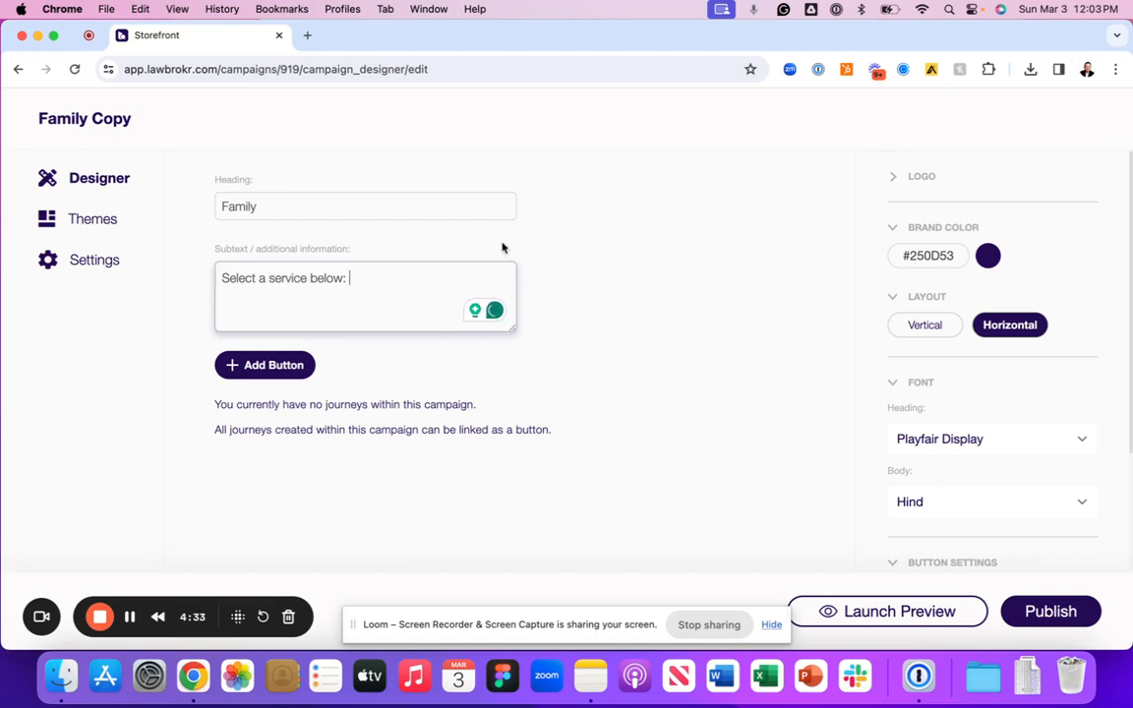
left_click(629, 243)
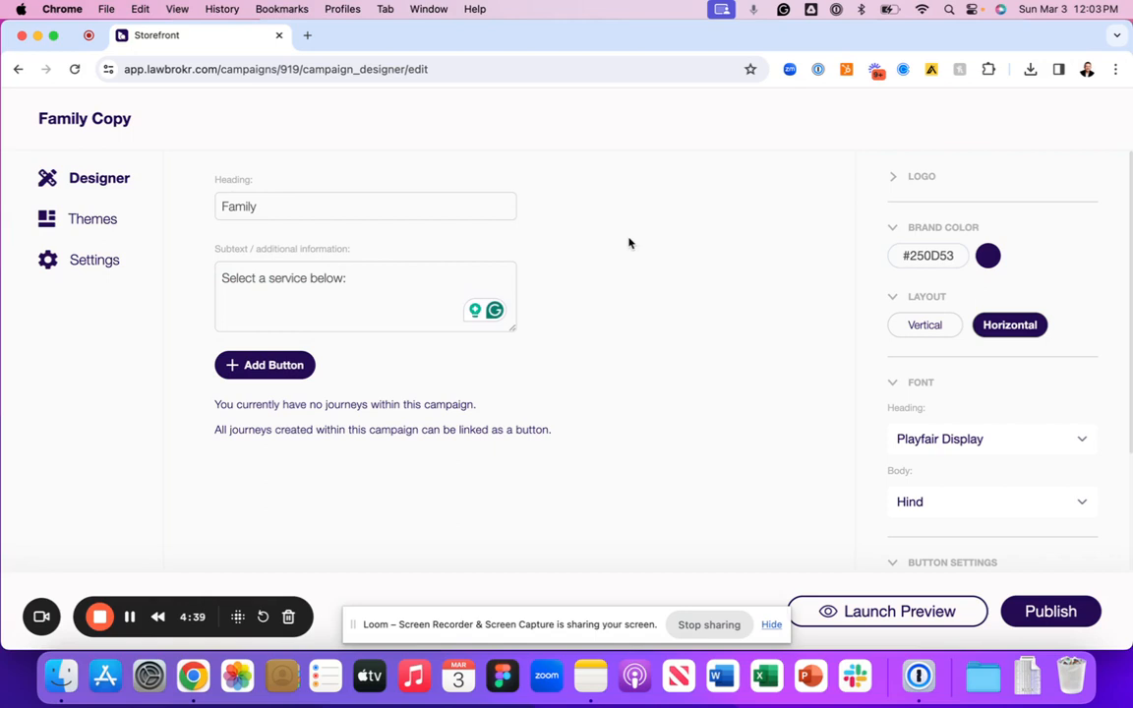
left_click(924, 176)
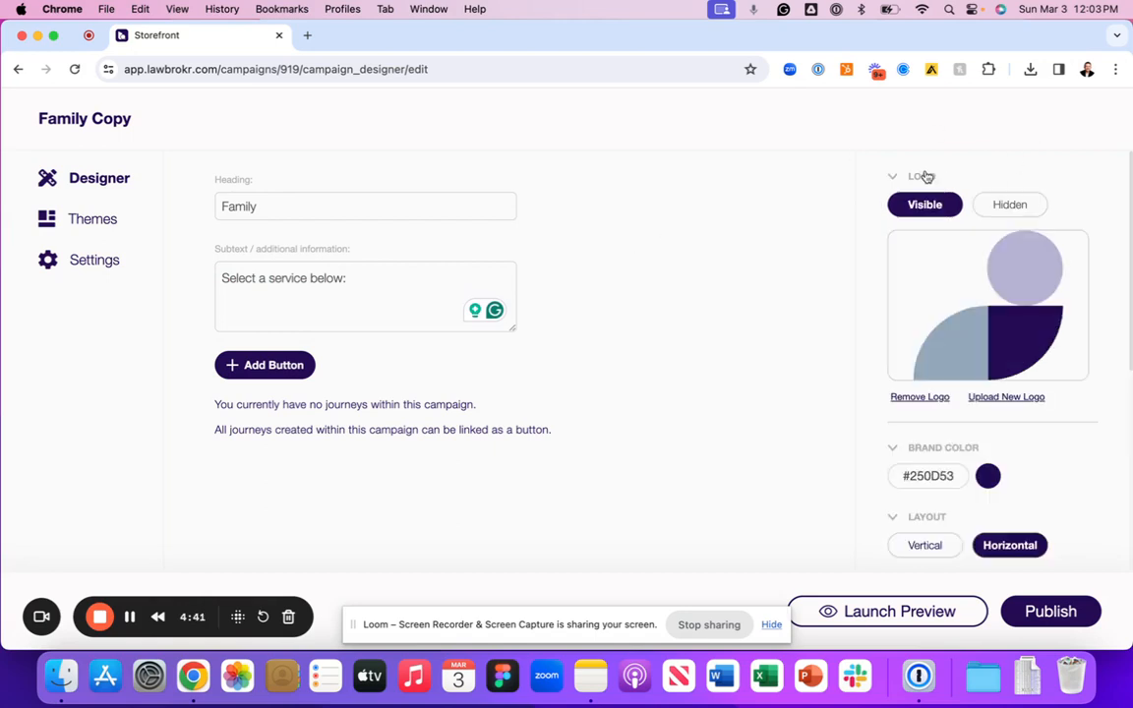
Collapse the logo settings, apply Theme 1 to the Family Copy campaign and publish it
left_click(925, 176)
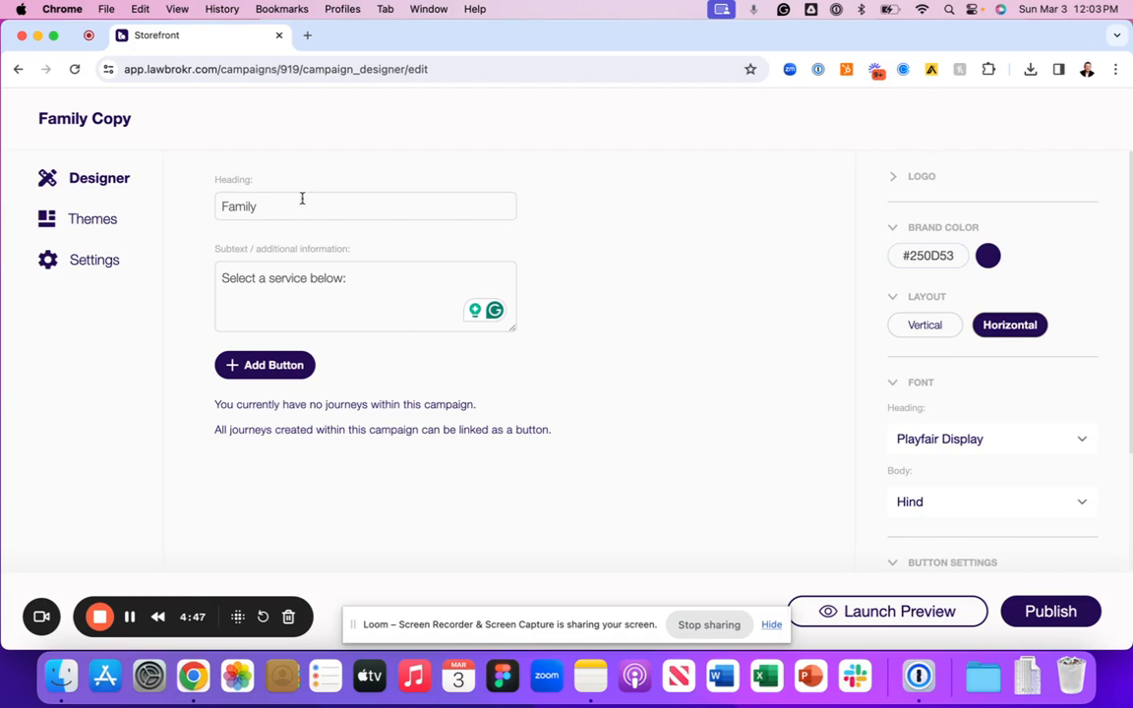
left_click(52, 221)
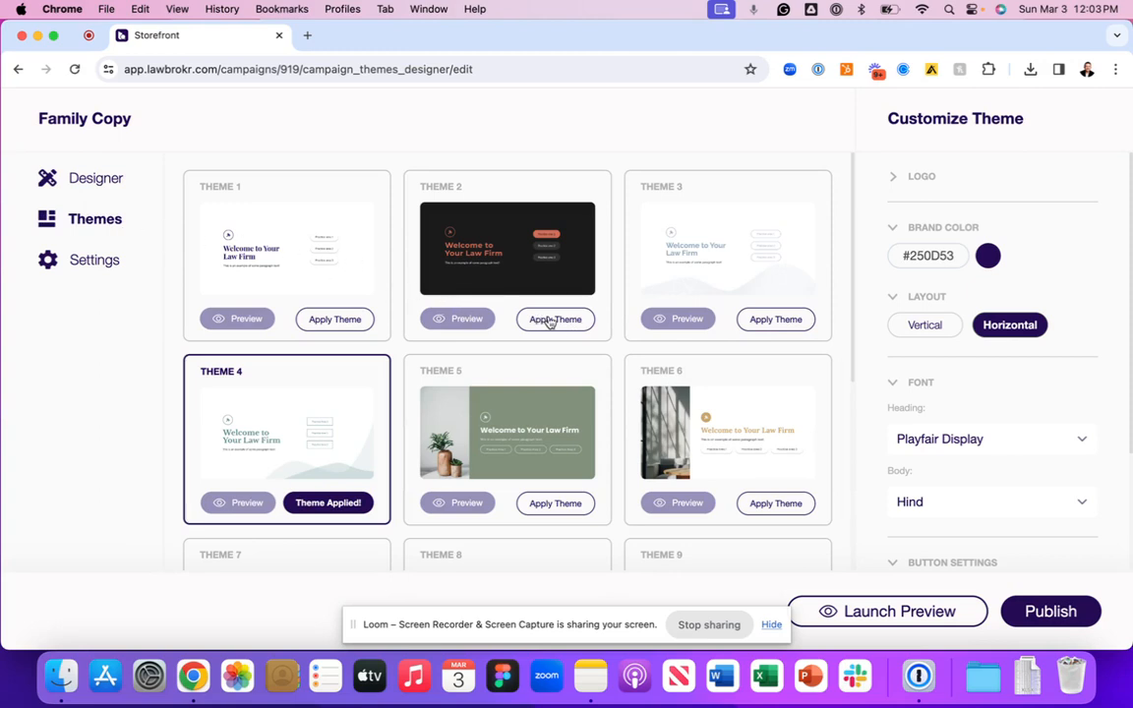
left_click(334, 319)
right_click(1057, 614)
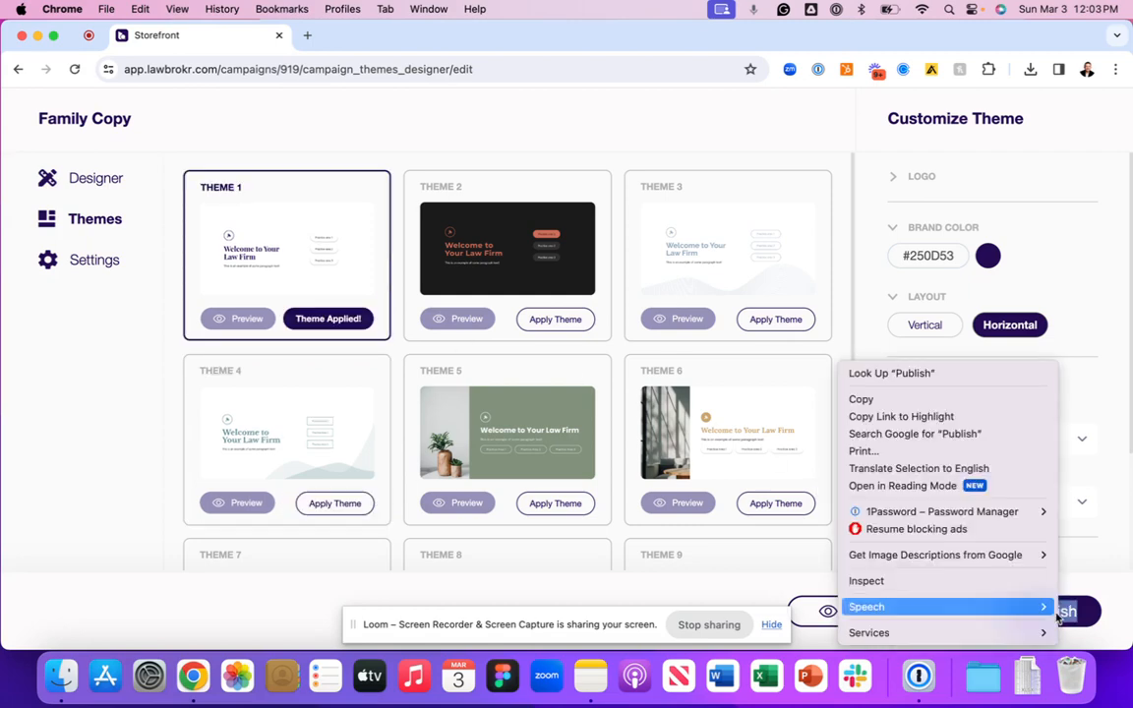
left_click(1121, 615)
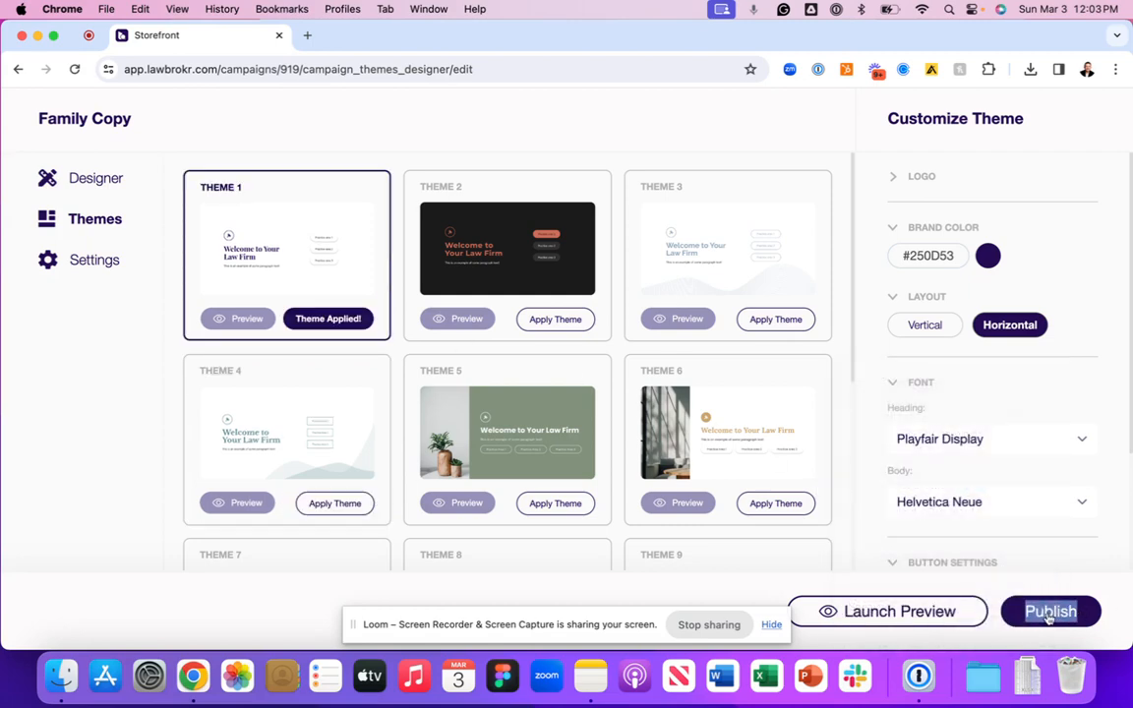
left_click(1048, 613)
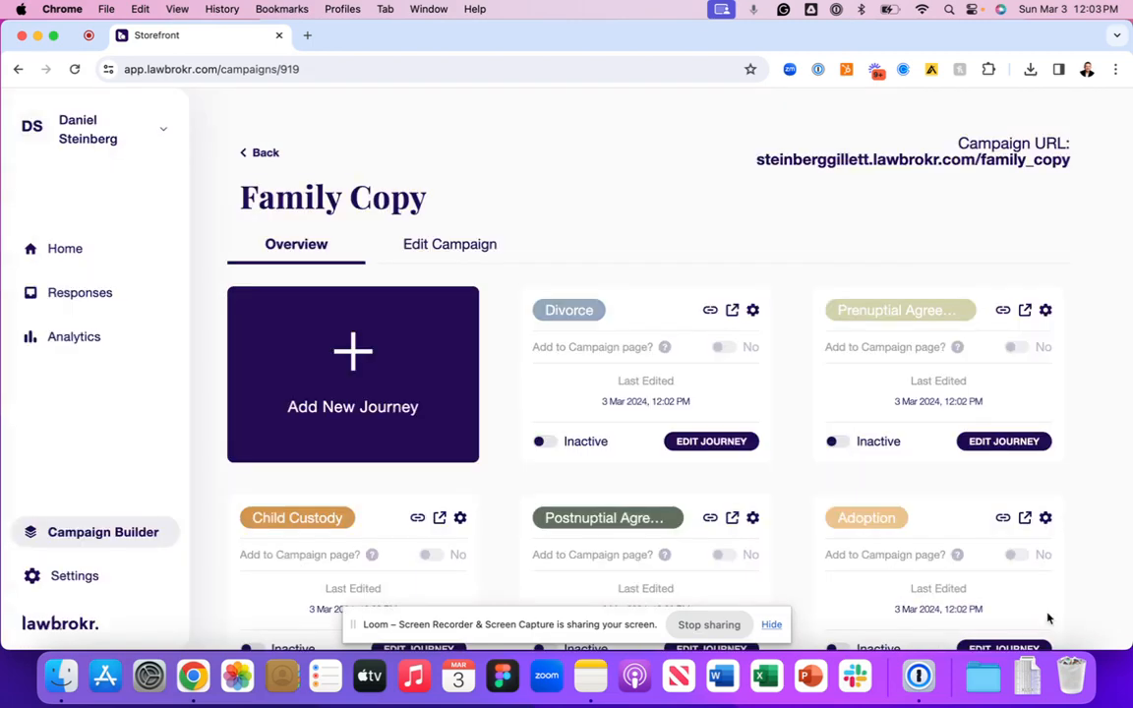
Rename the Family Copy campaign to Family (TEST), publish the change and return to the campaign overview
left_click(456, 246)
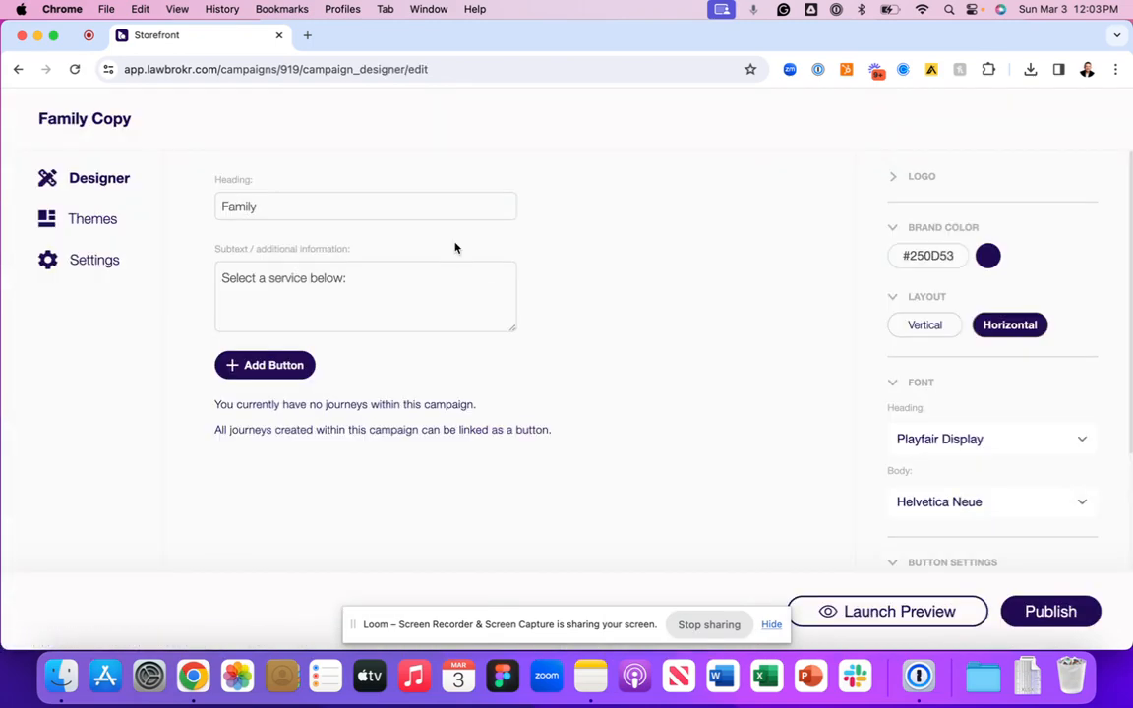
left_click(92, 262)
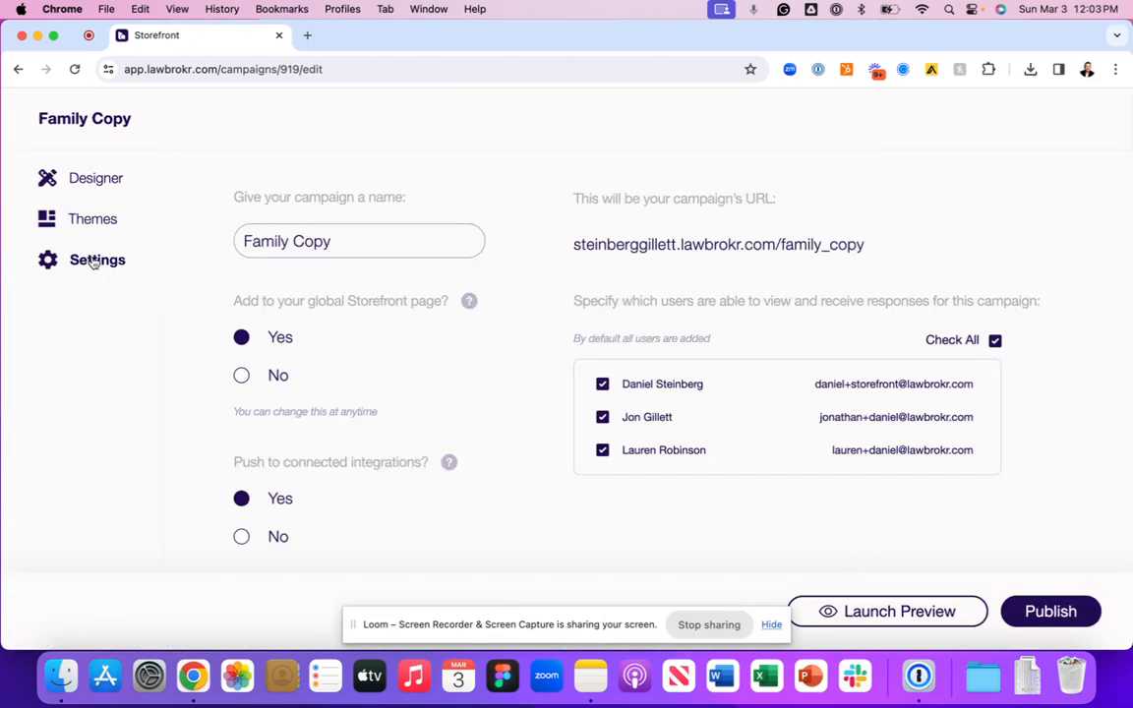
double_click(298, 239)
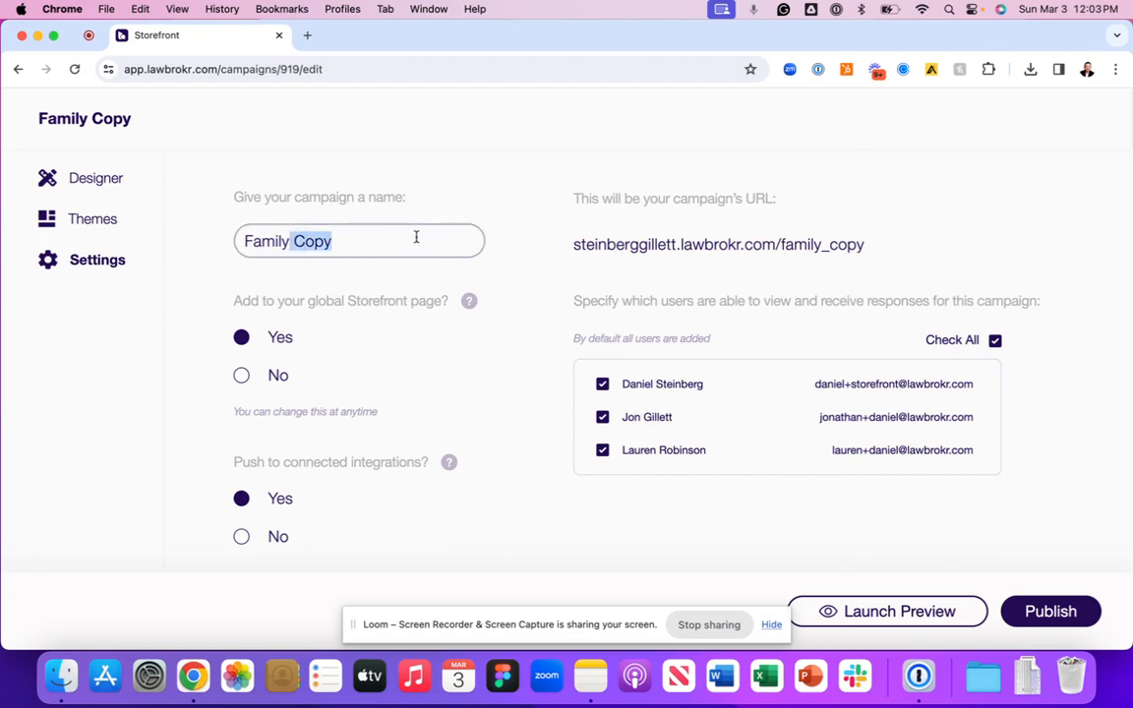
key("BackSpace")
type("(TEST)")
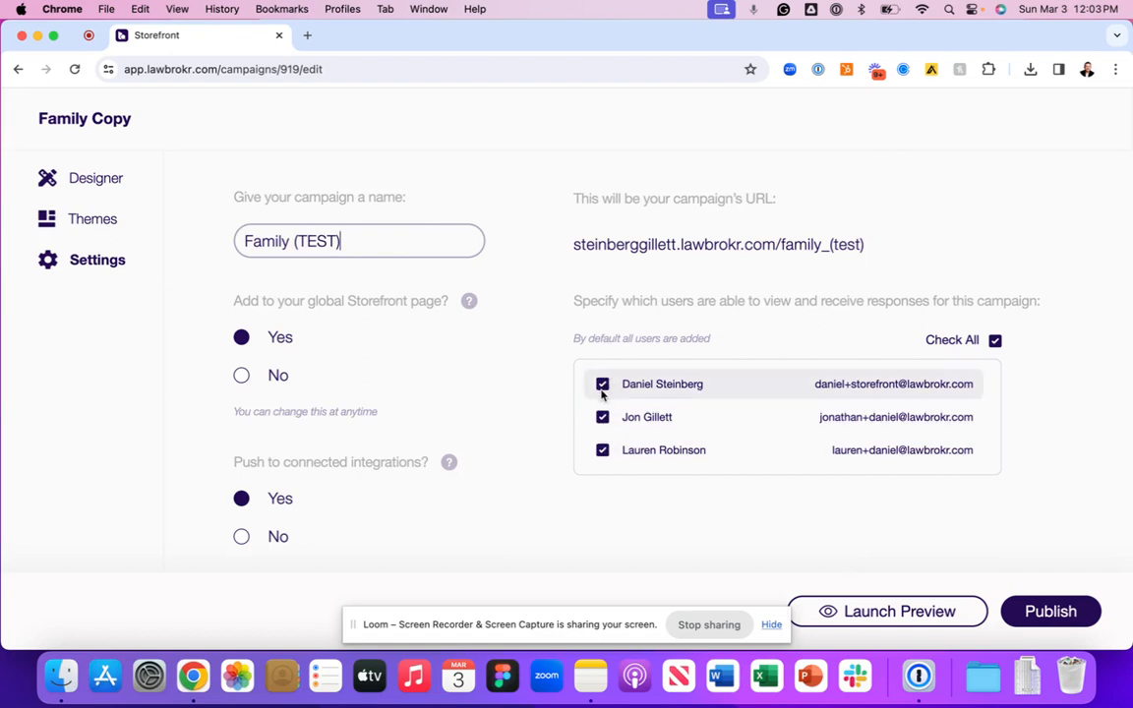
left_click(1032, 609)
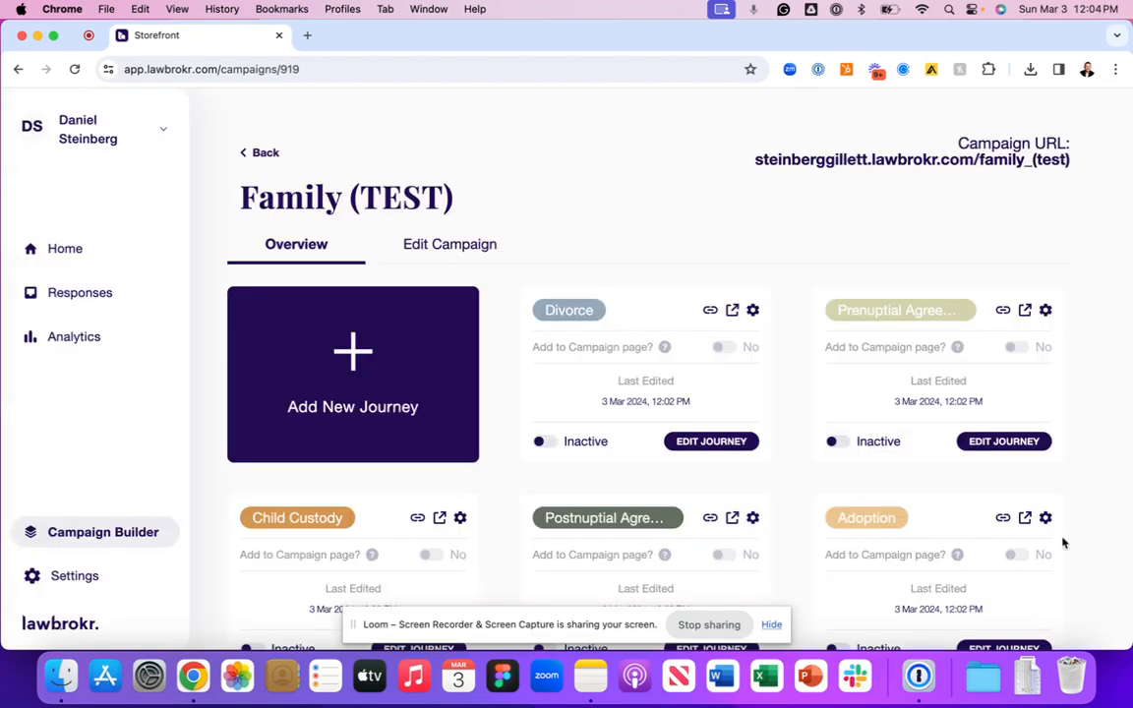
left_click(261, 150)
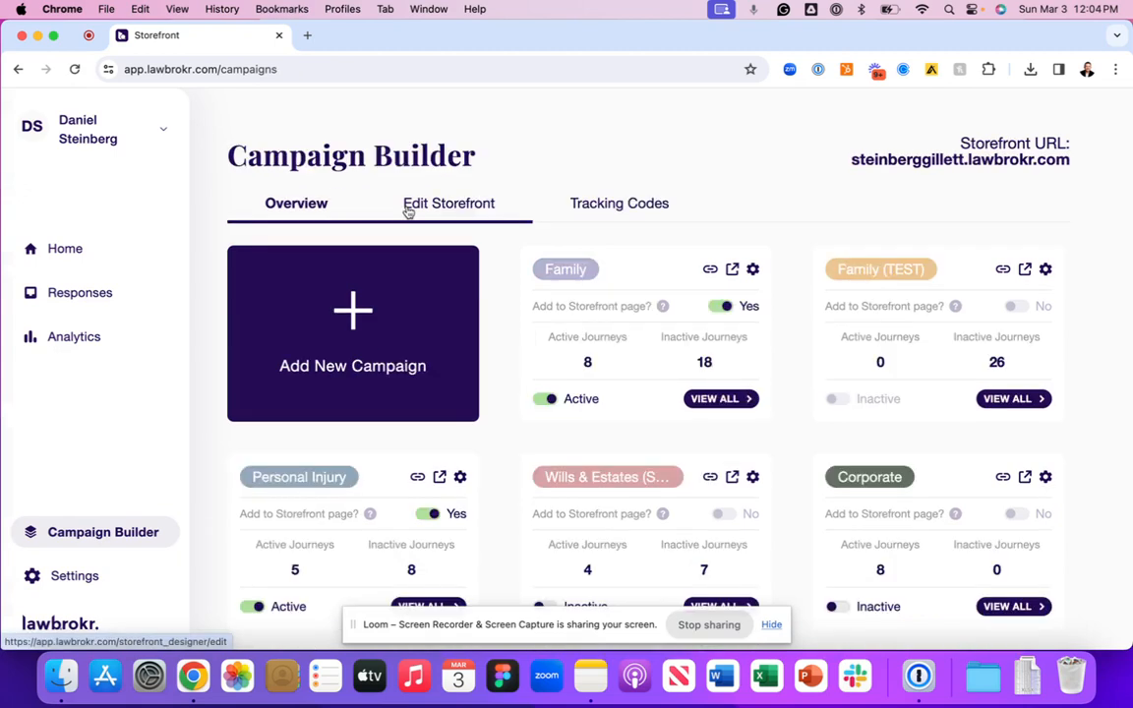